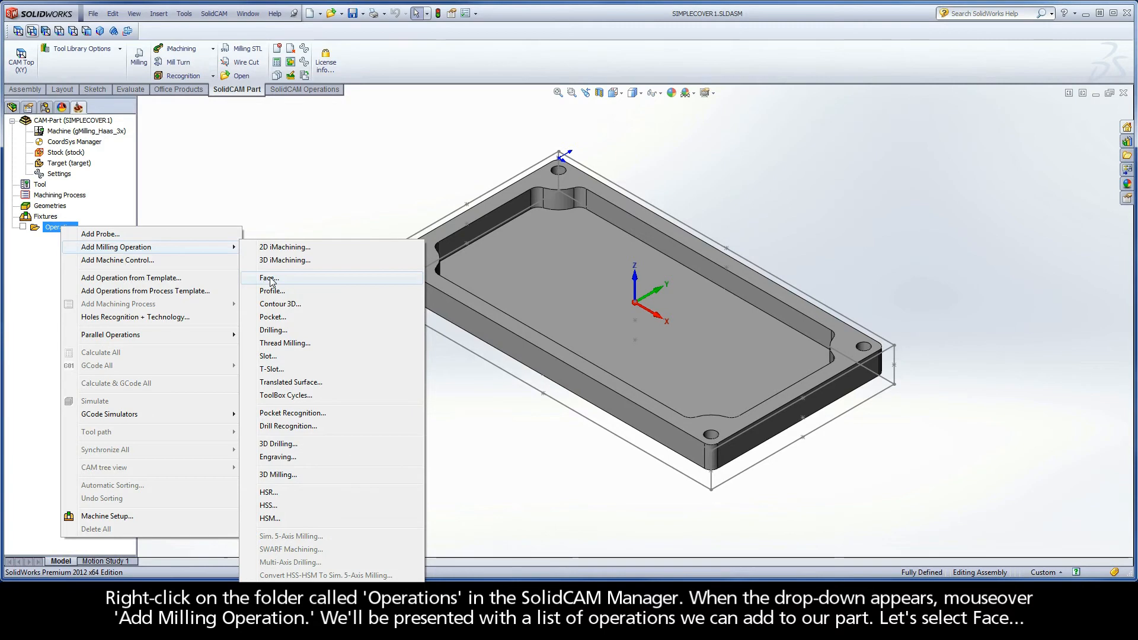
Add a Face milling operation and look through its Tool, Levels, Technology and Link settings.
left_click(285, 281)
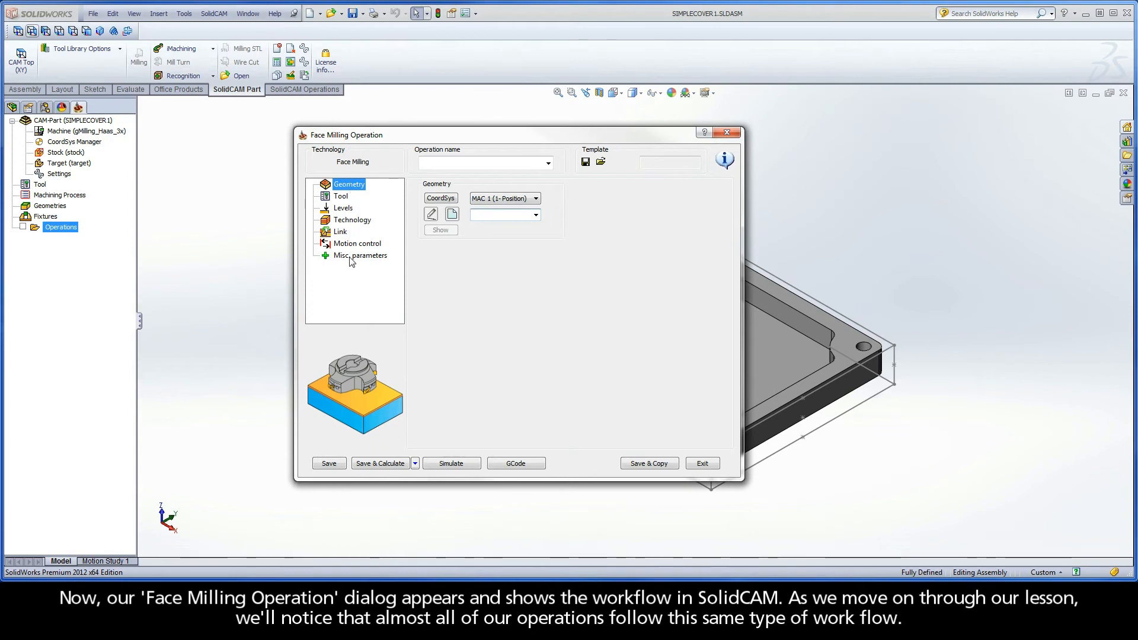
left_click(347, 196)
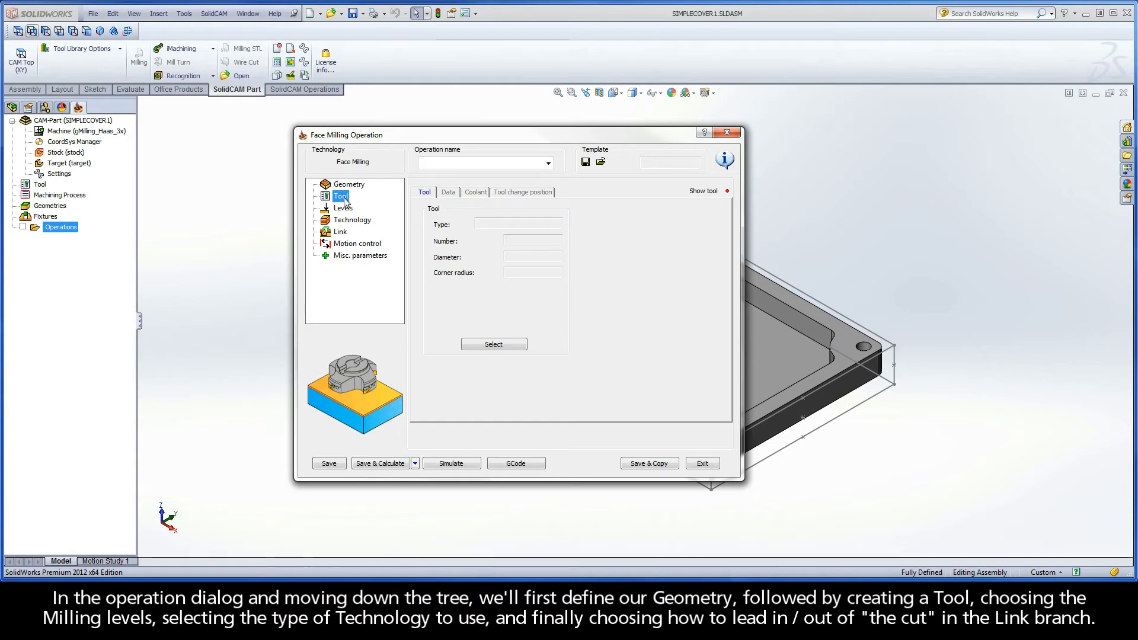
left_click(343, 209)
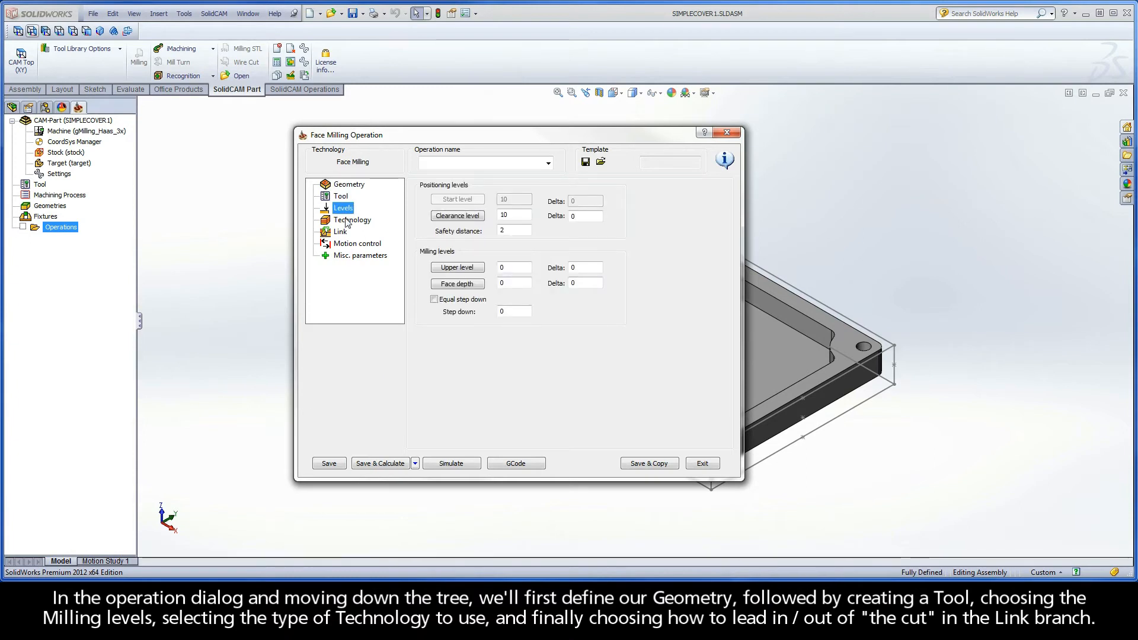
left_click(347, 222)
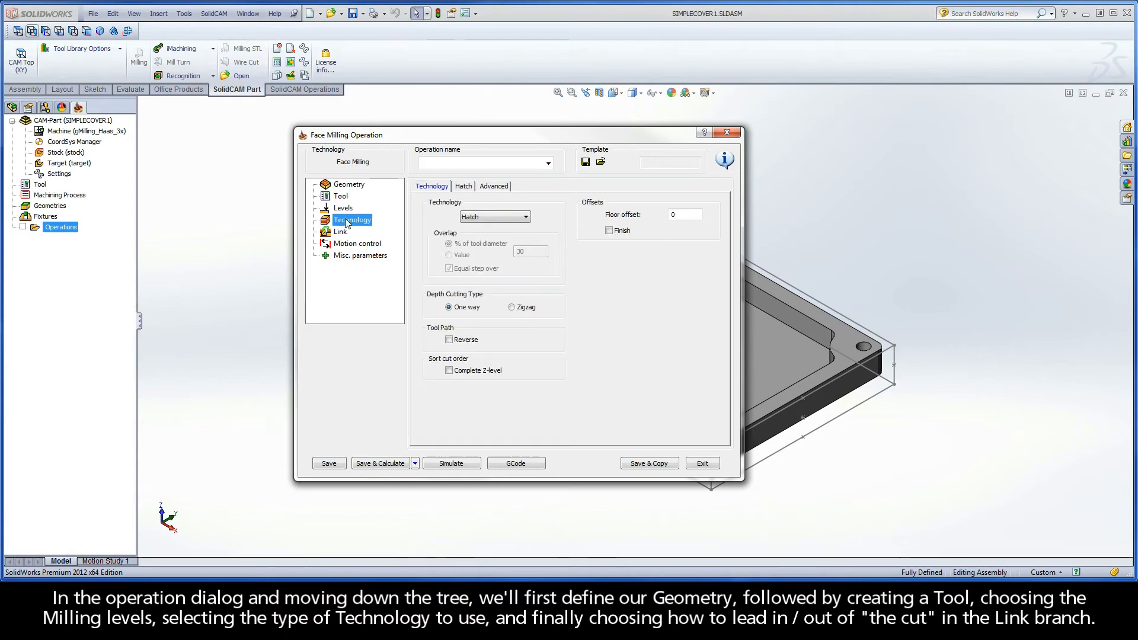
left_click(348, 234)
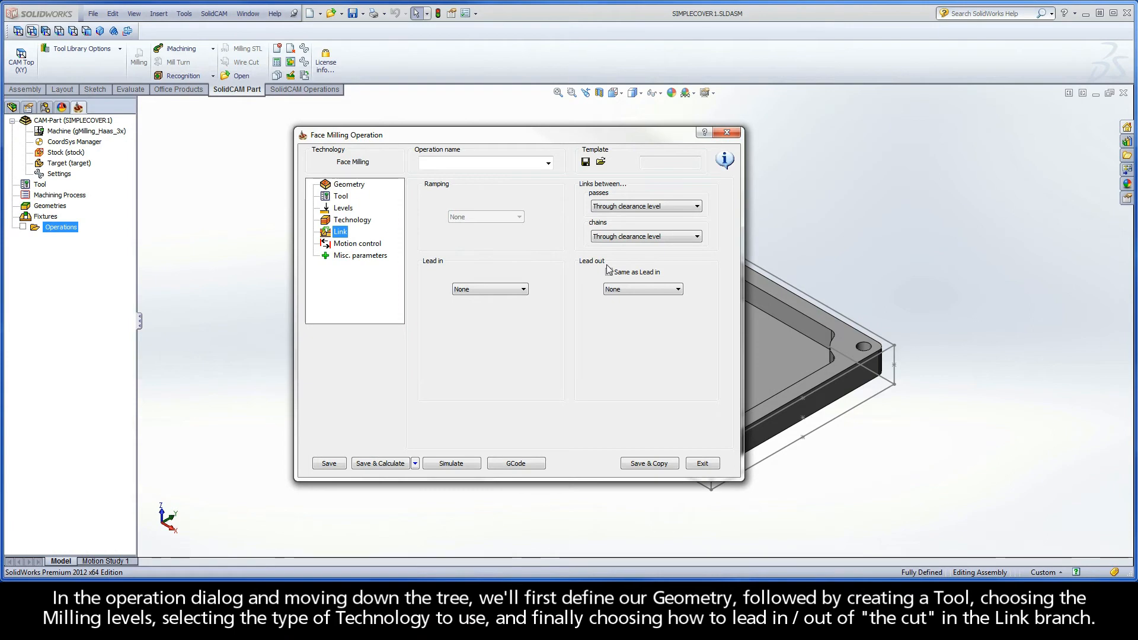
Define a new face milling geometry of type Model with the Box option, using target as the base geometry.
left_click(342, 186)
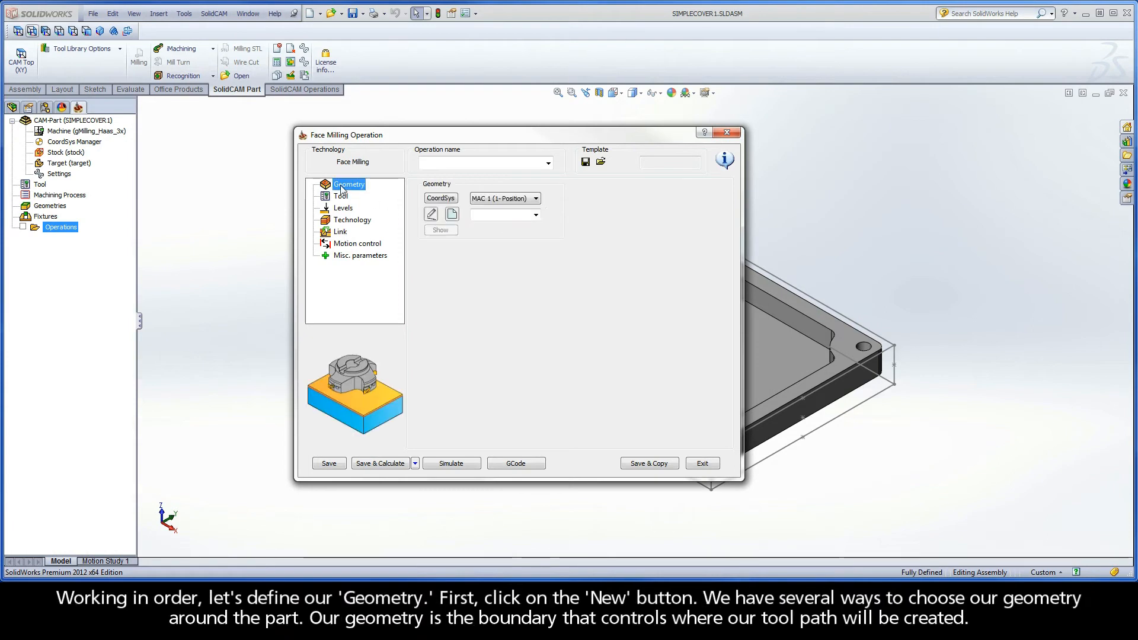
left_click(451, 215)
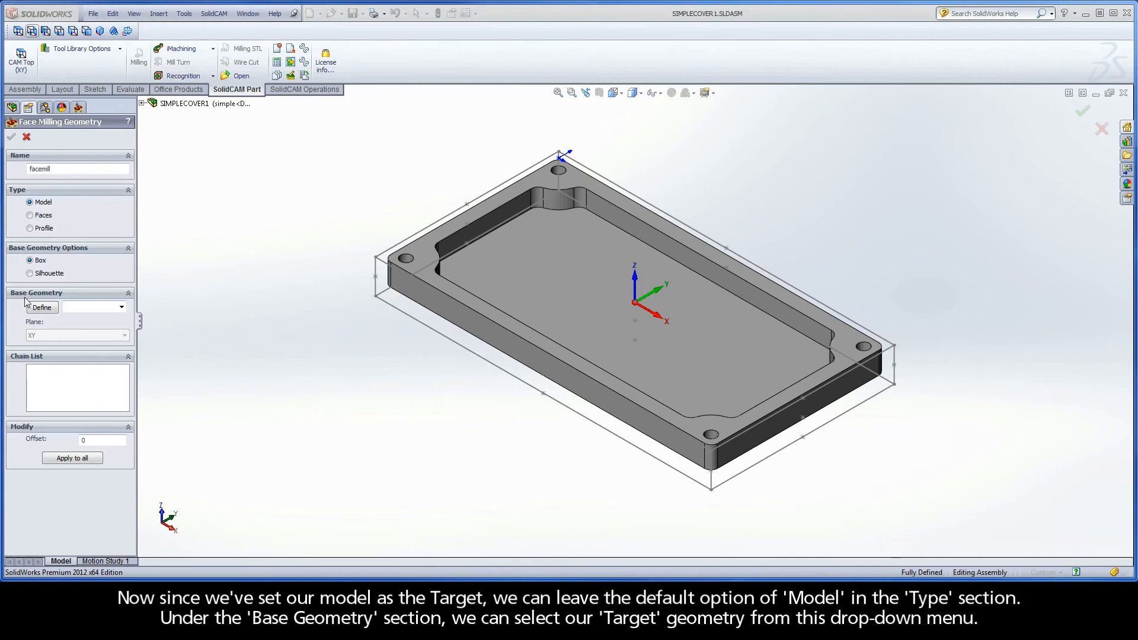
left_click(121, 307)
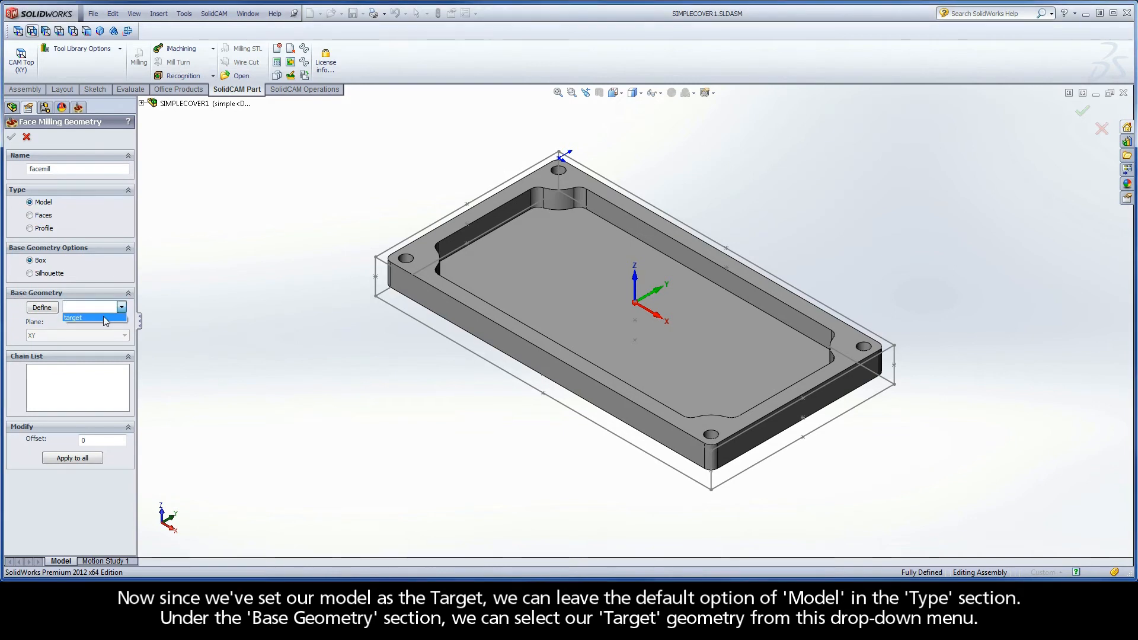
left_click(106, 319)
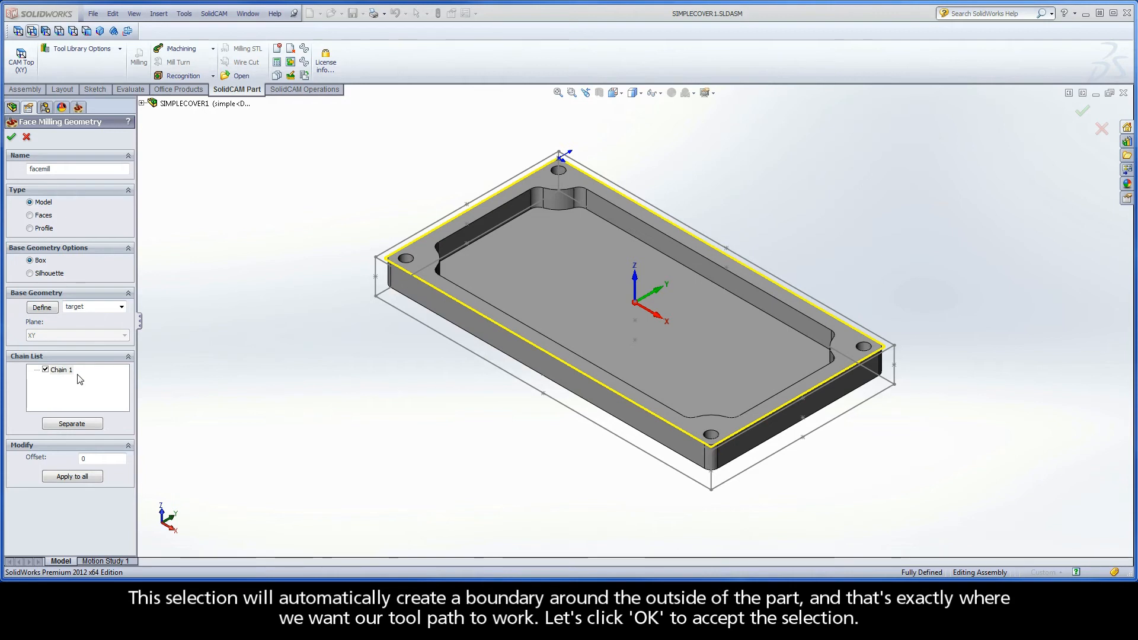
left_click(12, 138)
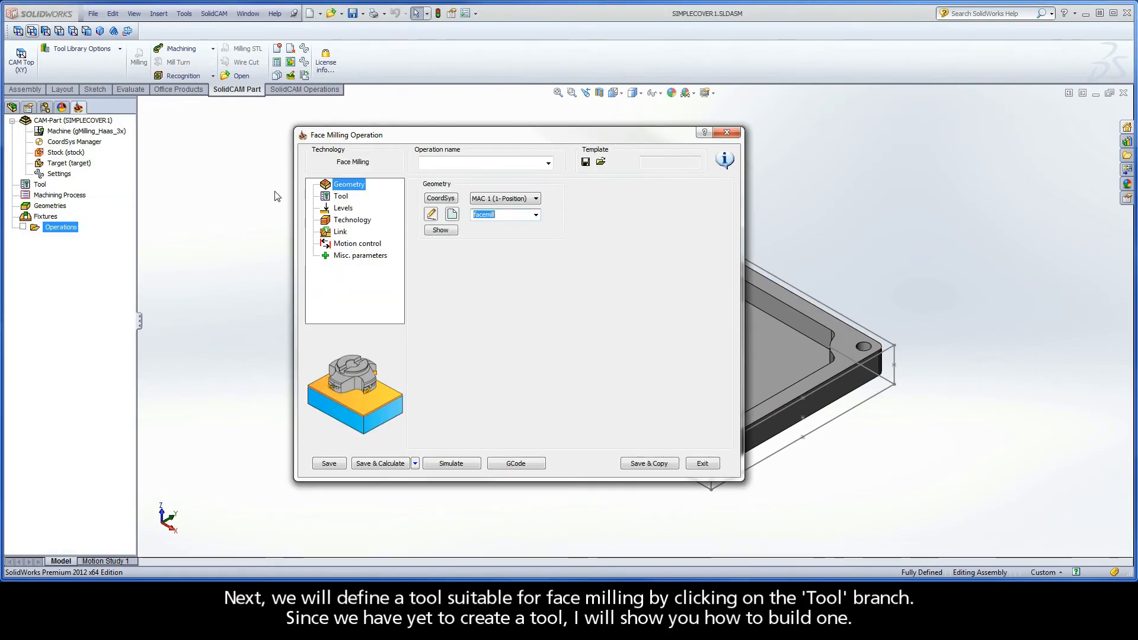
Add a new FACE MILL tool to the tool table for the face milling operation.
left_click(341, 196)
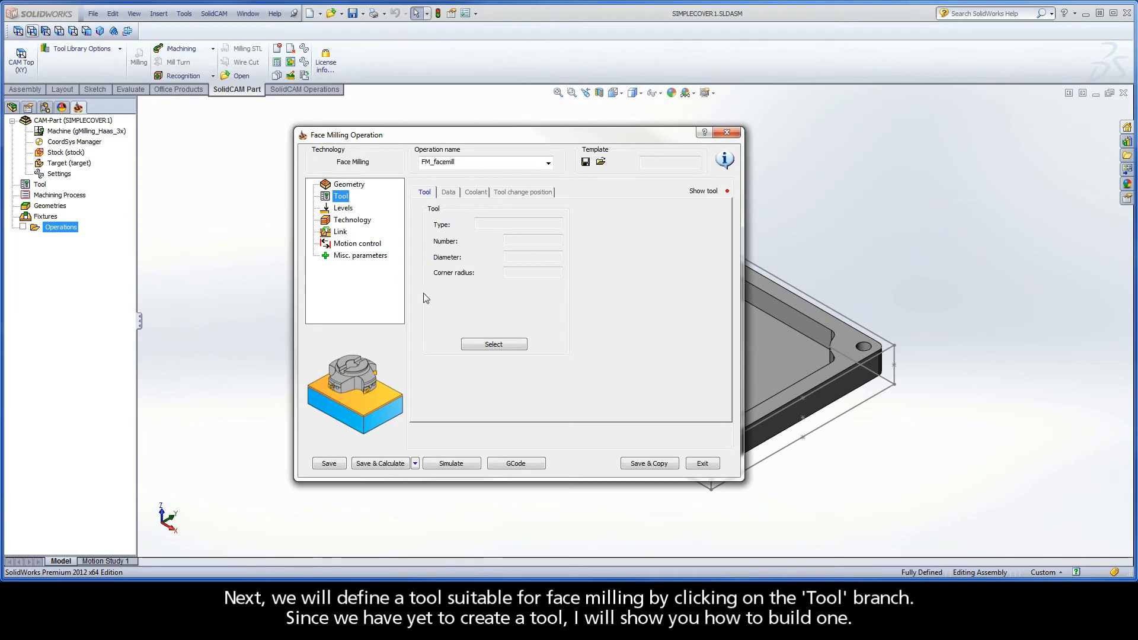
left_click(482, 348)
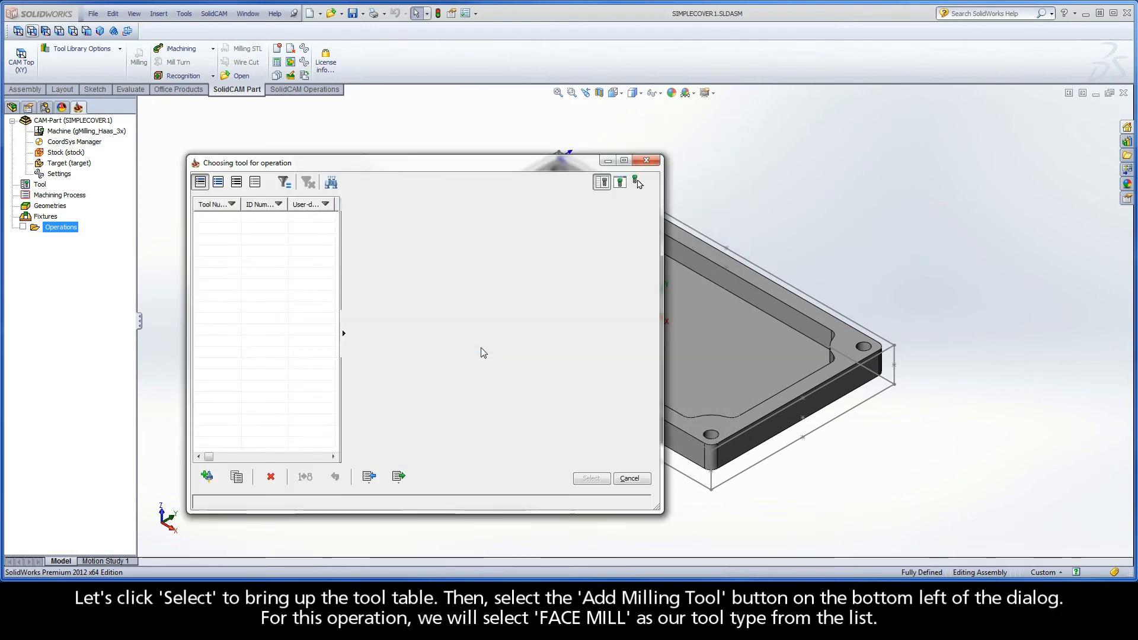
left_click(207, 477)
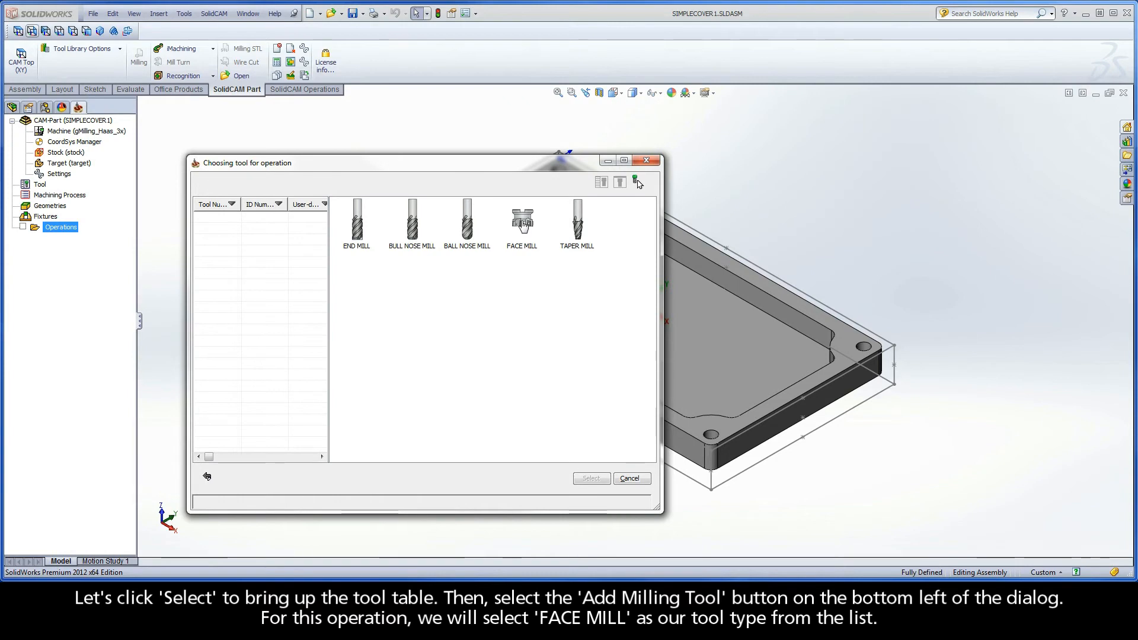
left_click(523, 224)
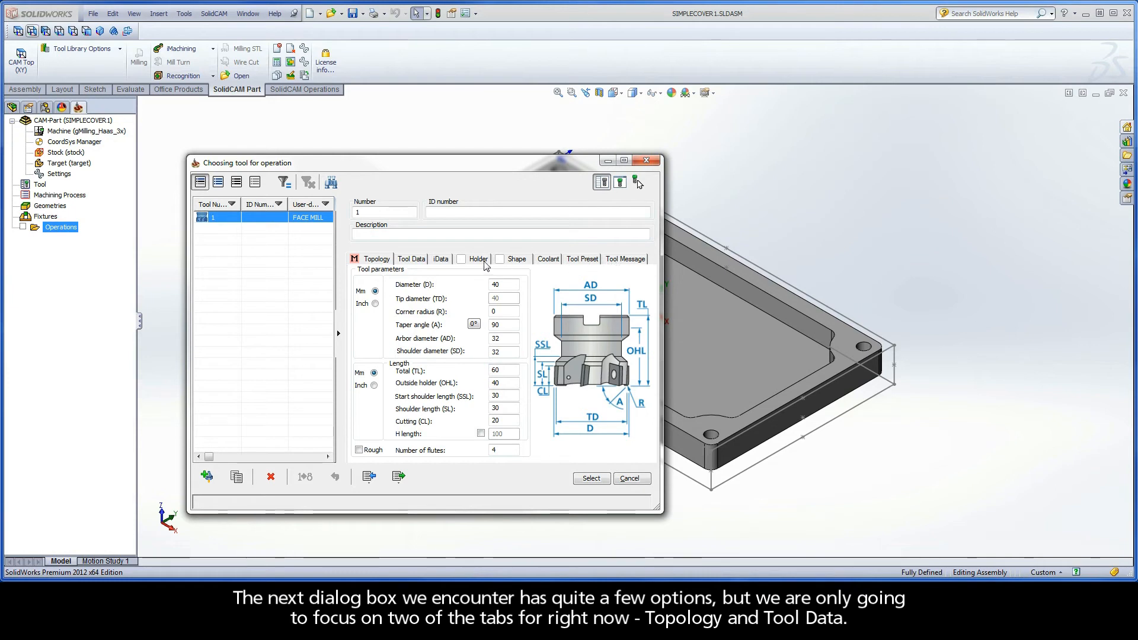
Set the face mill's diameter to 100 mm, keeping millimetres as the unit for the tool parameters.
left_click(410, 261)
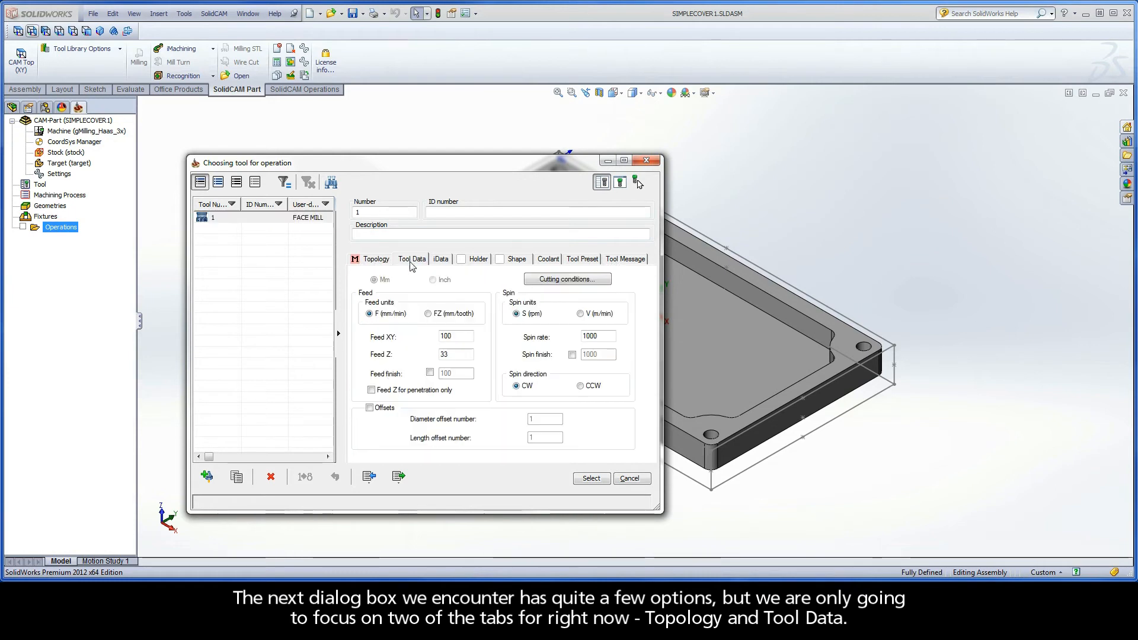
left_click(378, 262)
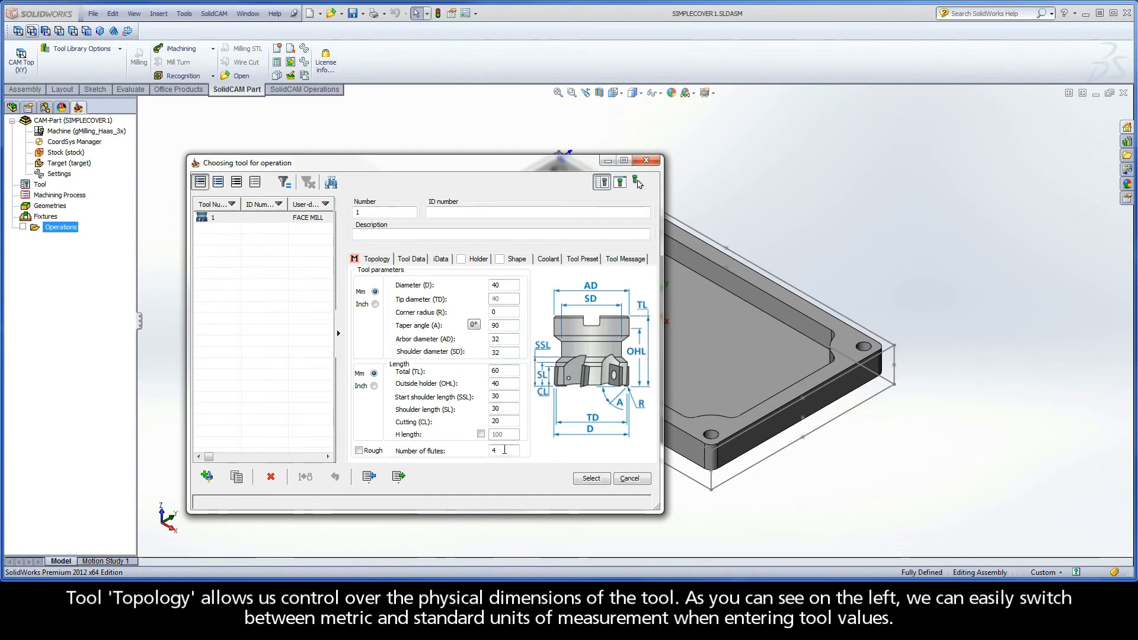
left_click(375, 304)
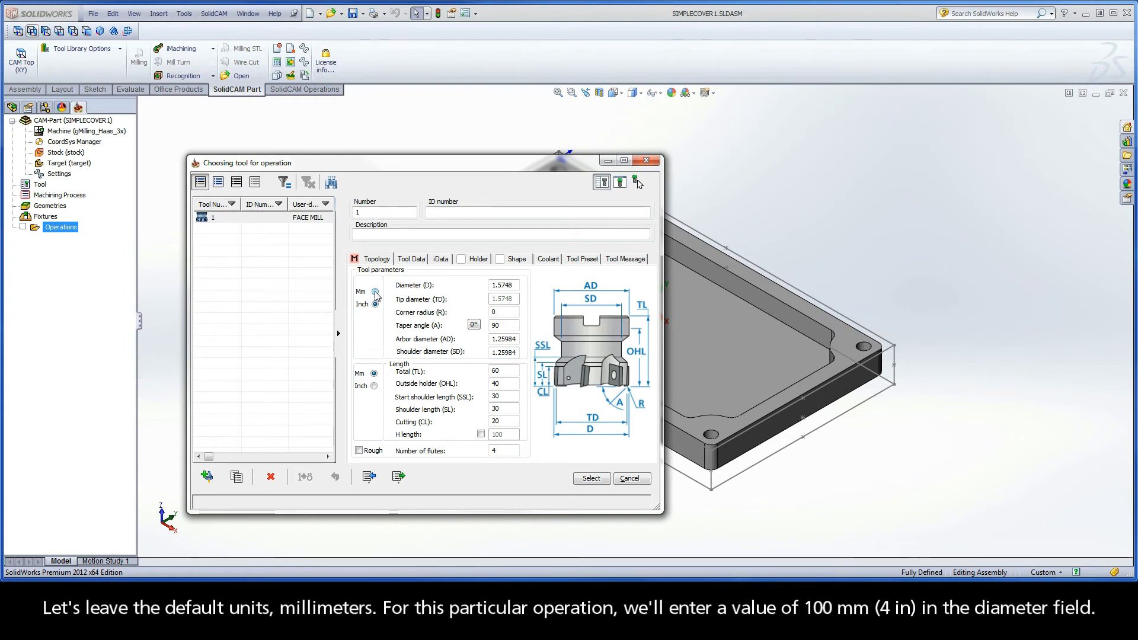
left_click(375, 293)
left_click_drag(501, 286, 480, 287)
type("100")
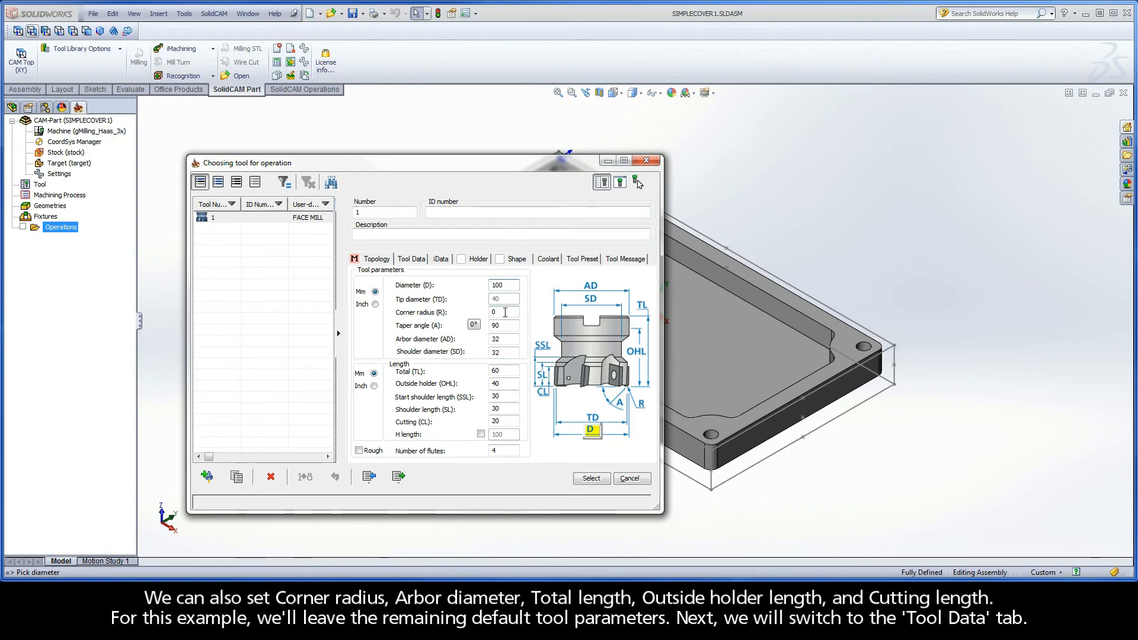
Examine the face mill's corner radius, arbor diameter, total length, outside holder length and cutting length.
left_click(506, 314)
left_click(504, 339)
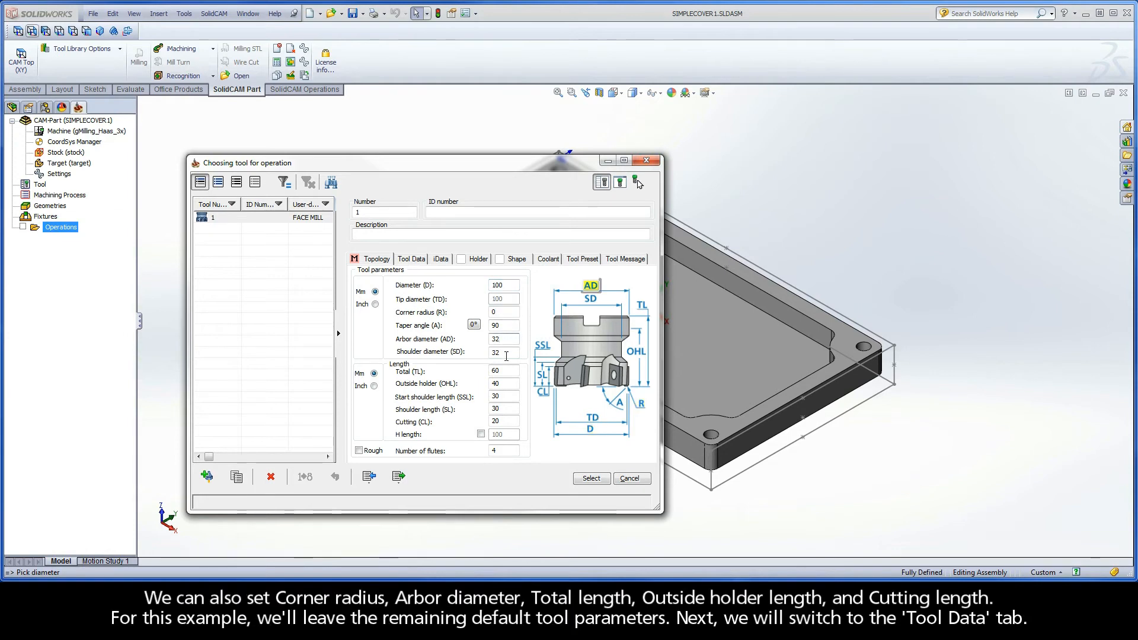
left_click(506, 368)
left_click(505, 384)
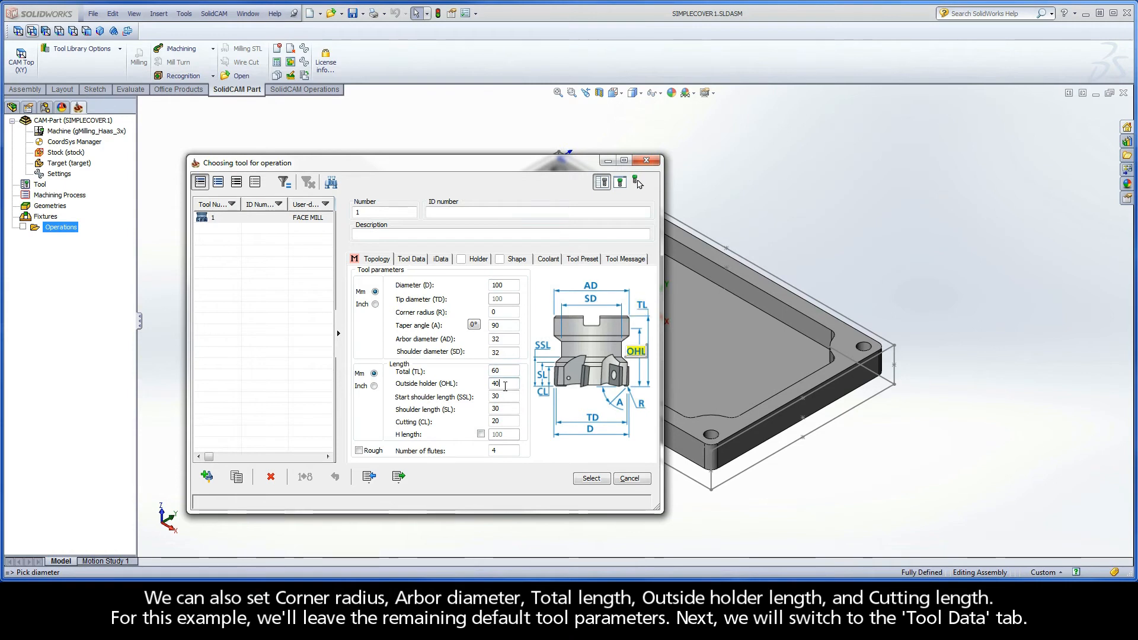
left_click(503, 421)
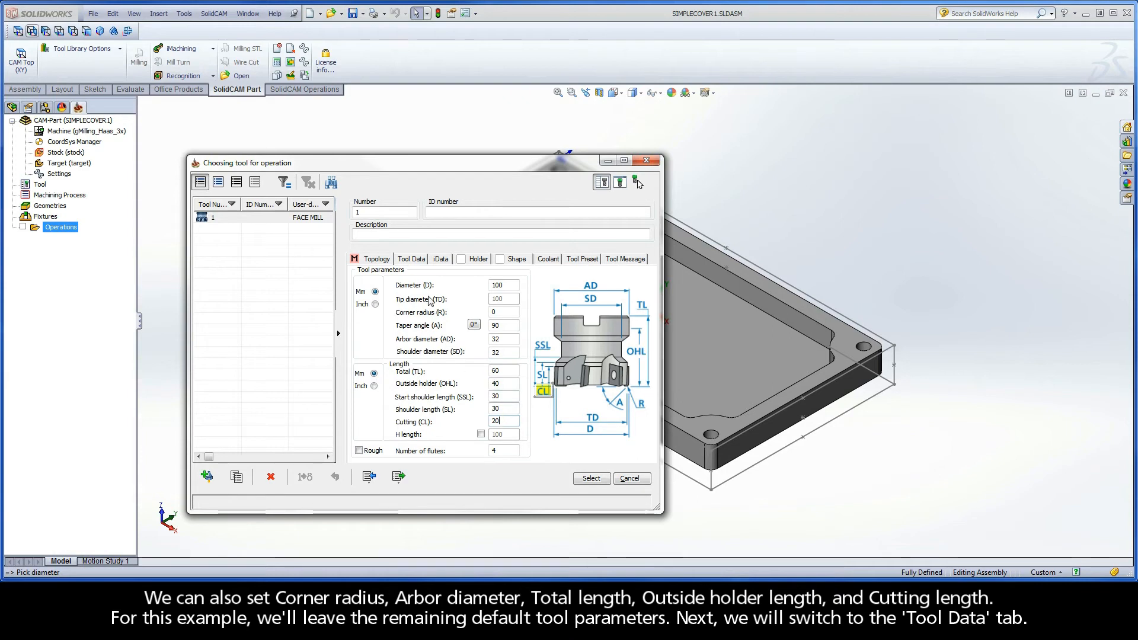
Review the face mill's XY and Z feeds and spin rate, keep clockwise spin, and assign the tool to the operation.
left_click(414, 261)
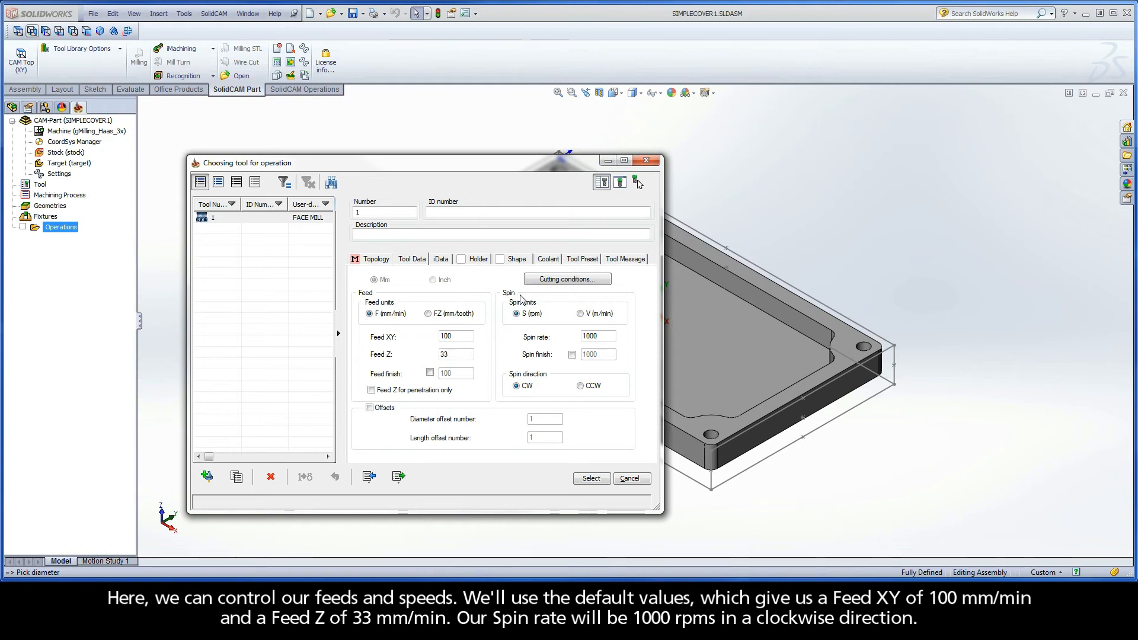
double_click(458, 338)
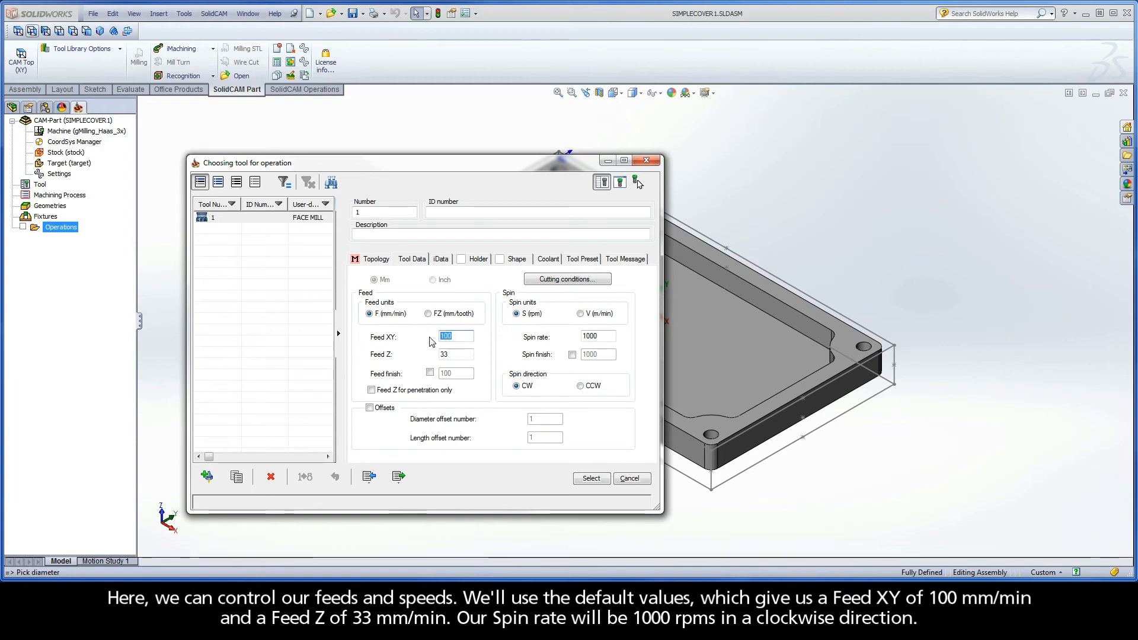
double_click(451, 355)
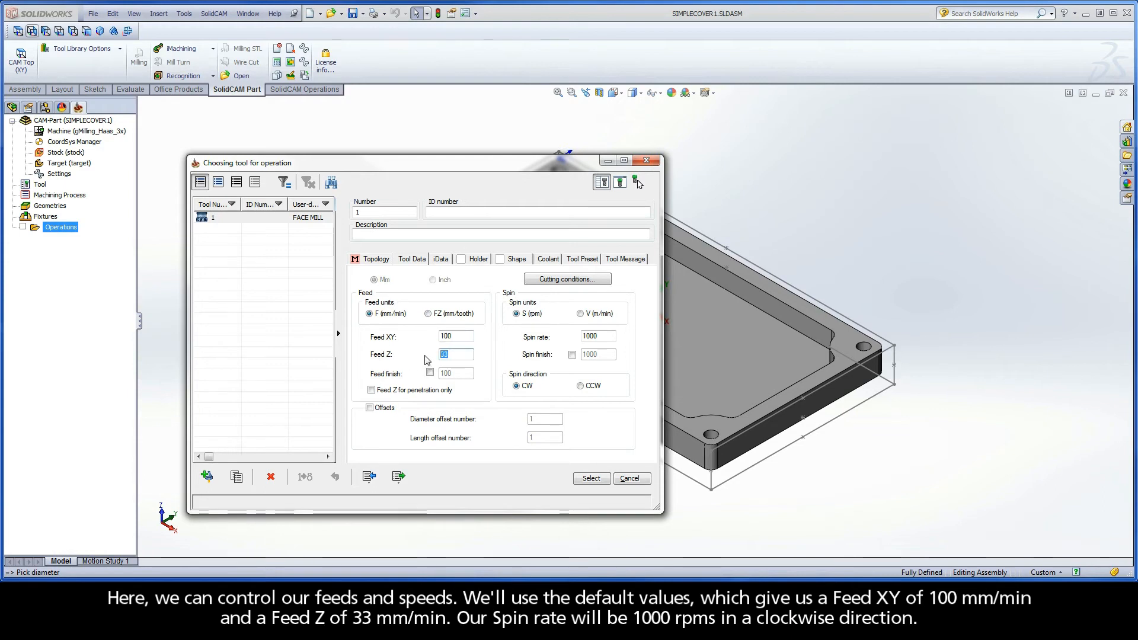
double_click(598, 337)
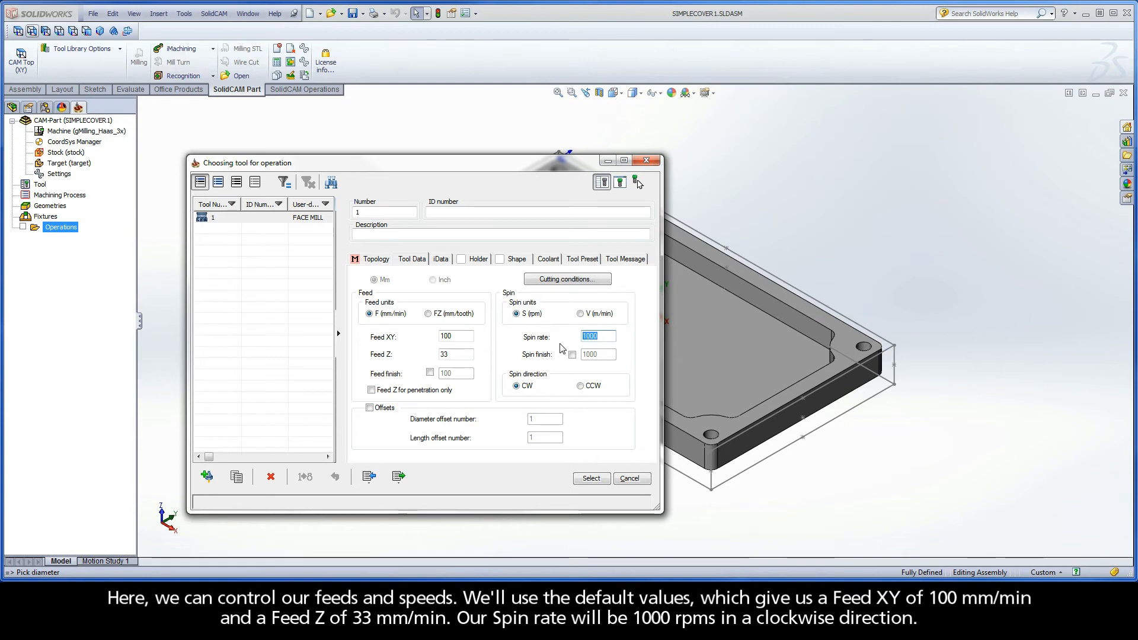
left_click(516, 386)
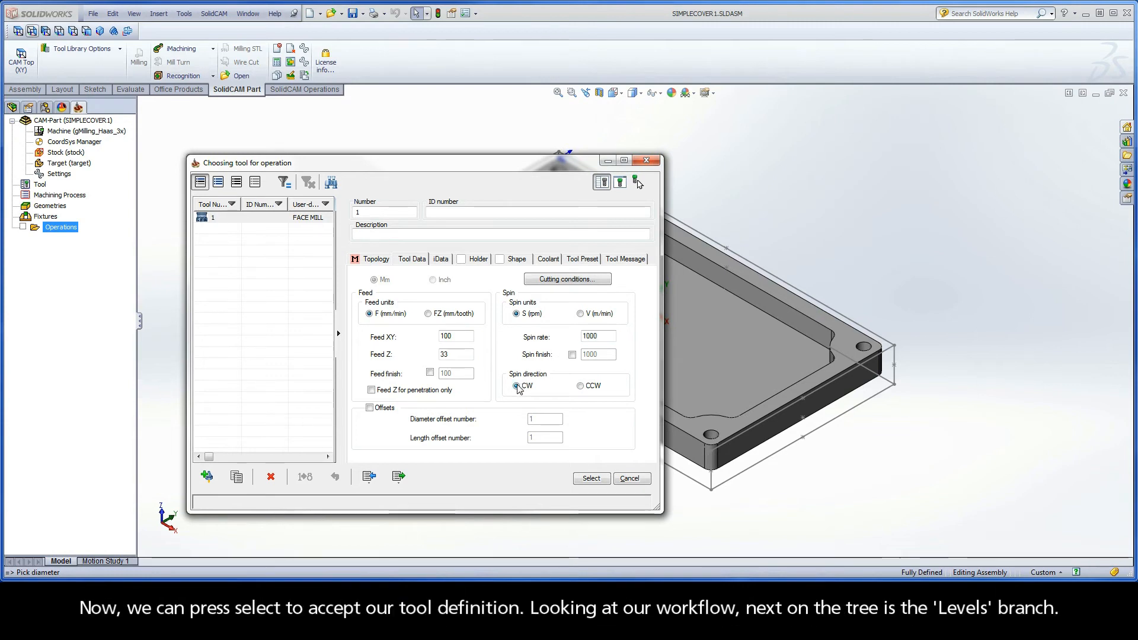
left_click(589, 477)
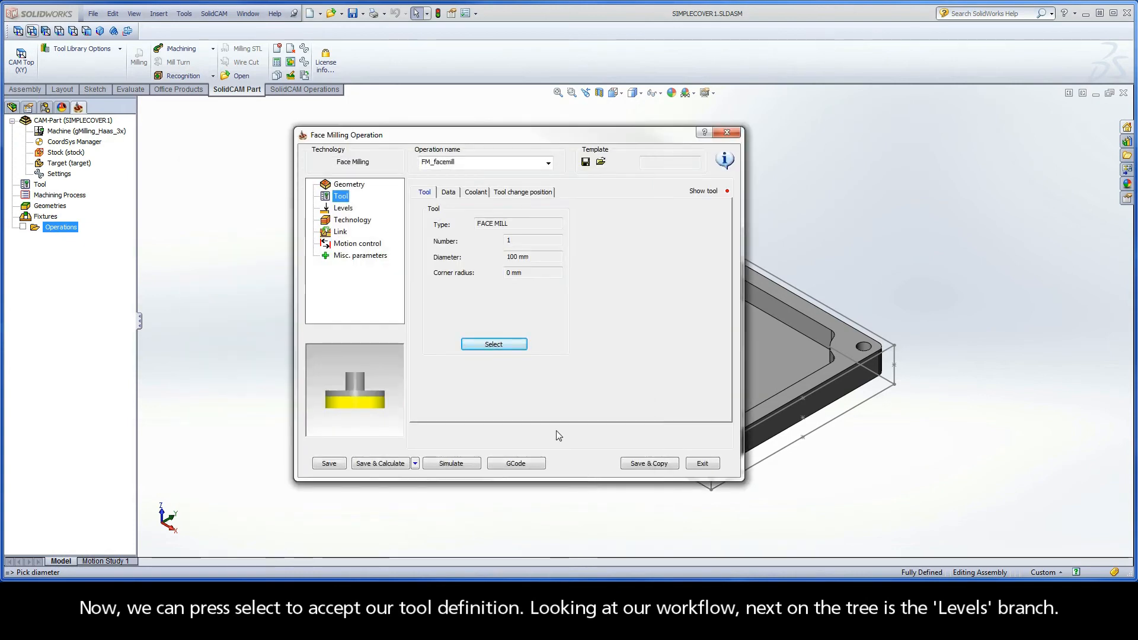
Set the operation's upper milling level from the top corner of the stock box.
left_click(344, 209)
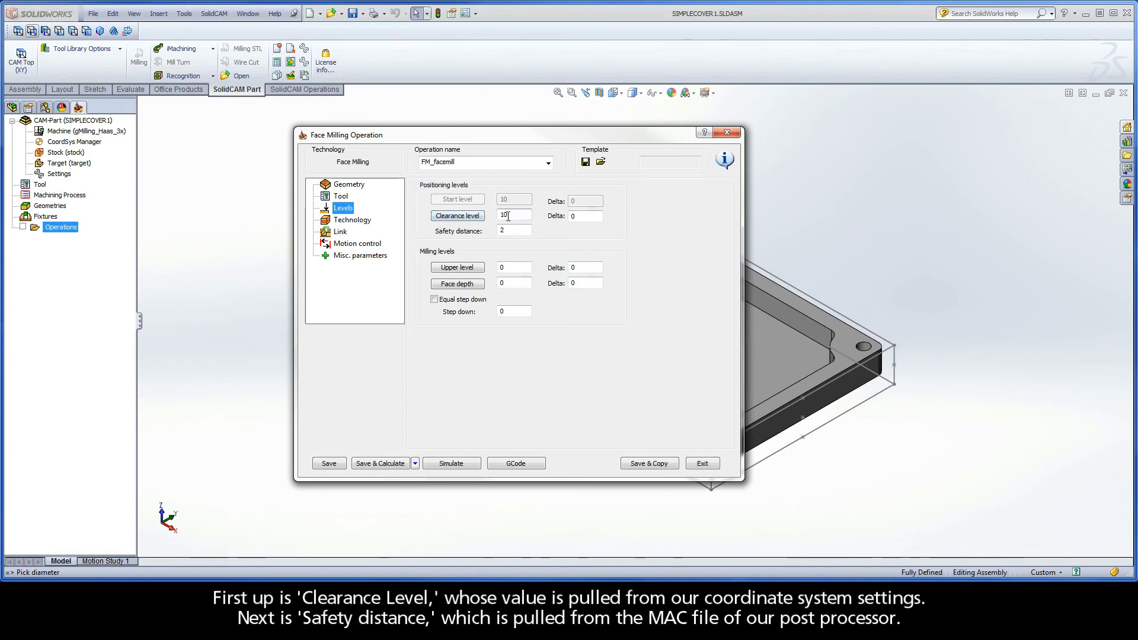
mouse_move(508, 215)
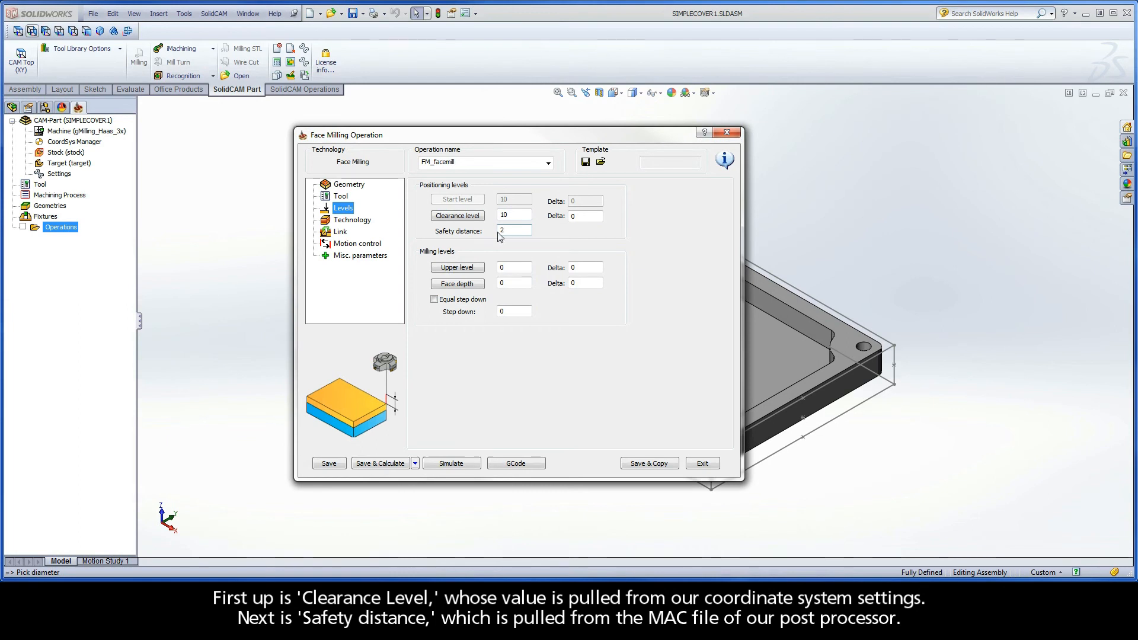
left_click(476, 269)
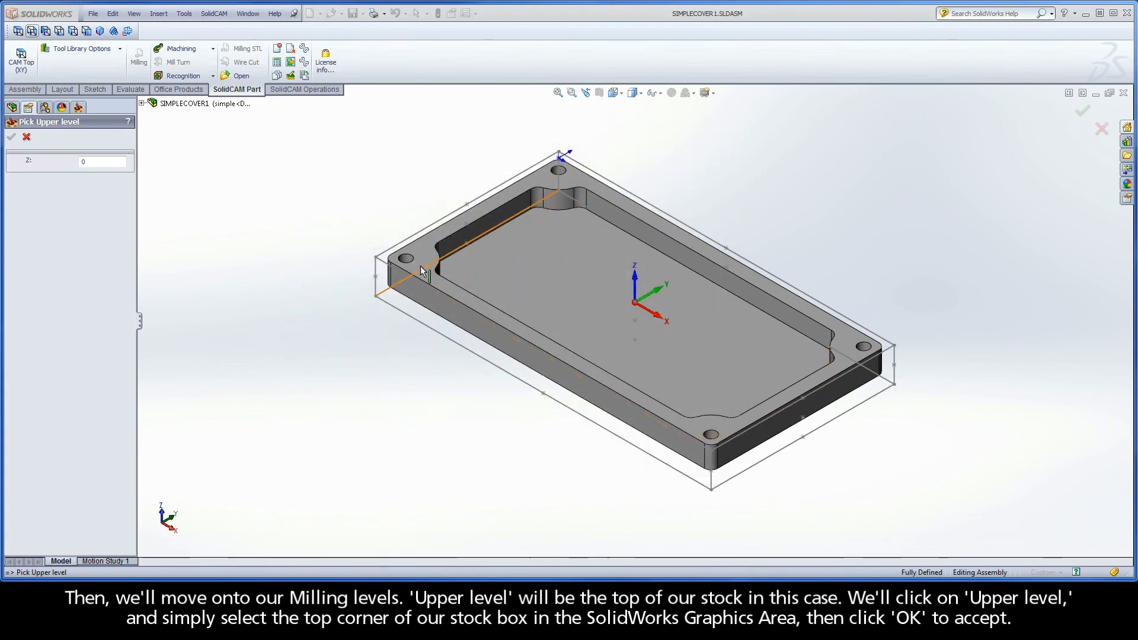
left_click(375, 257)
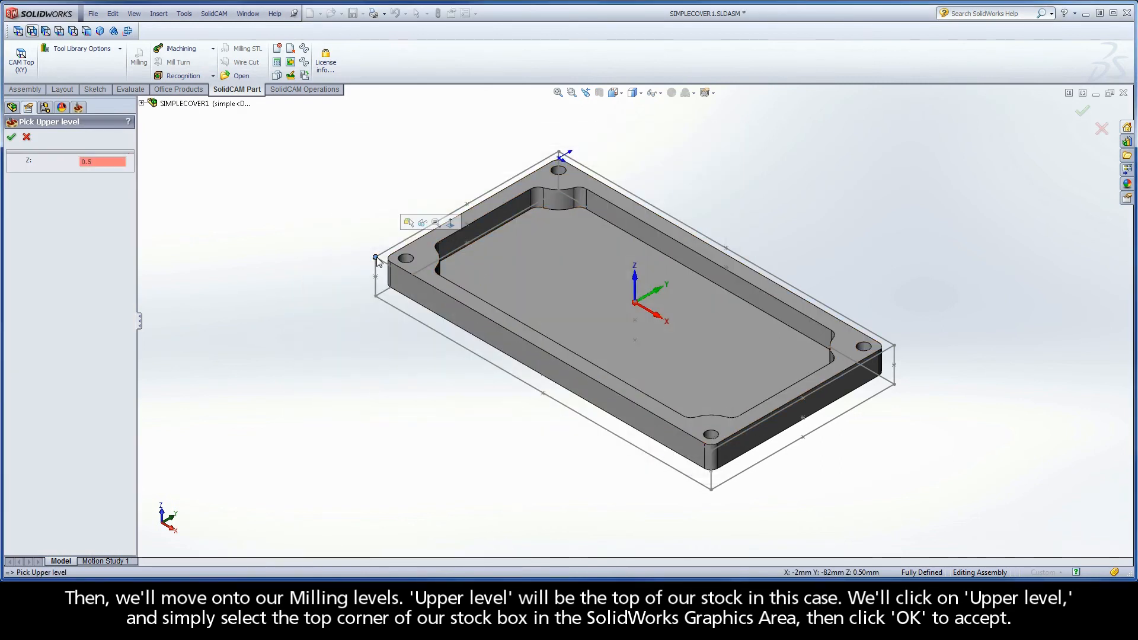
left_click(12, 137)
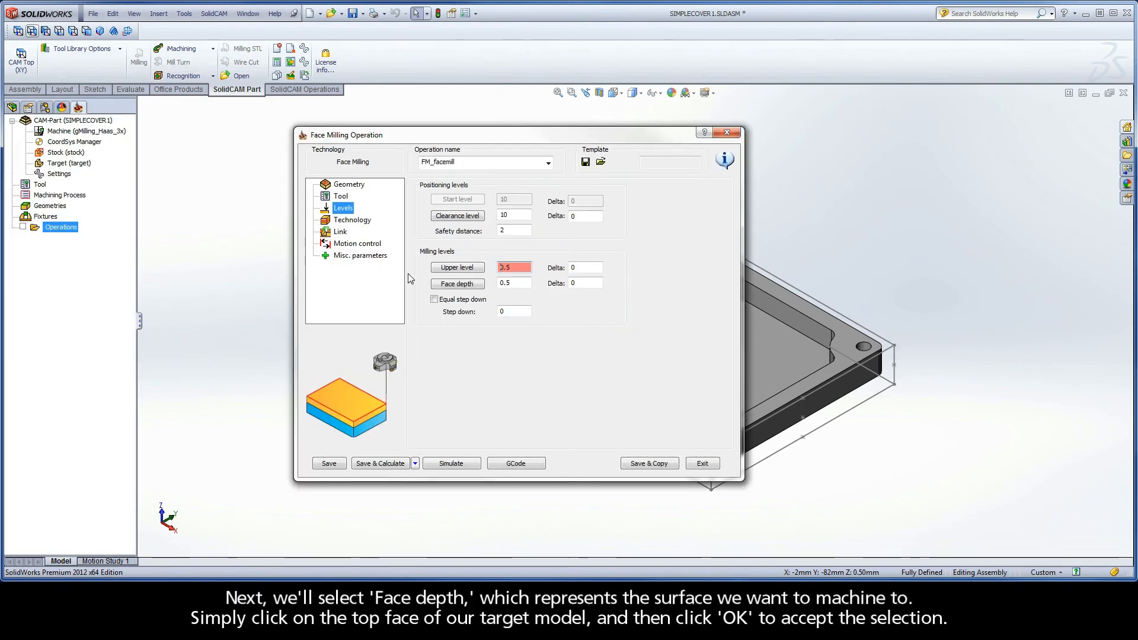
Set the operation's face depth from the top face of the target model and check the milling level values.
left_click(457, 284)
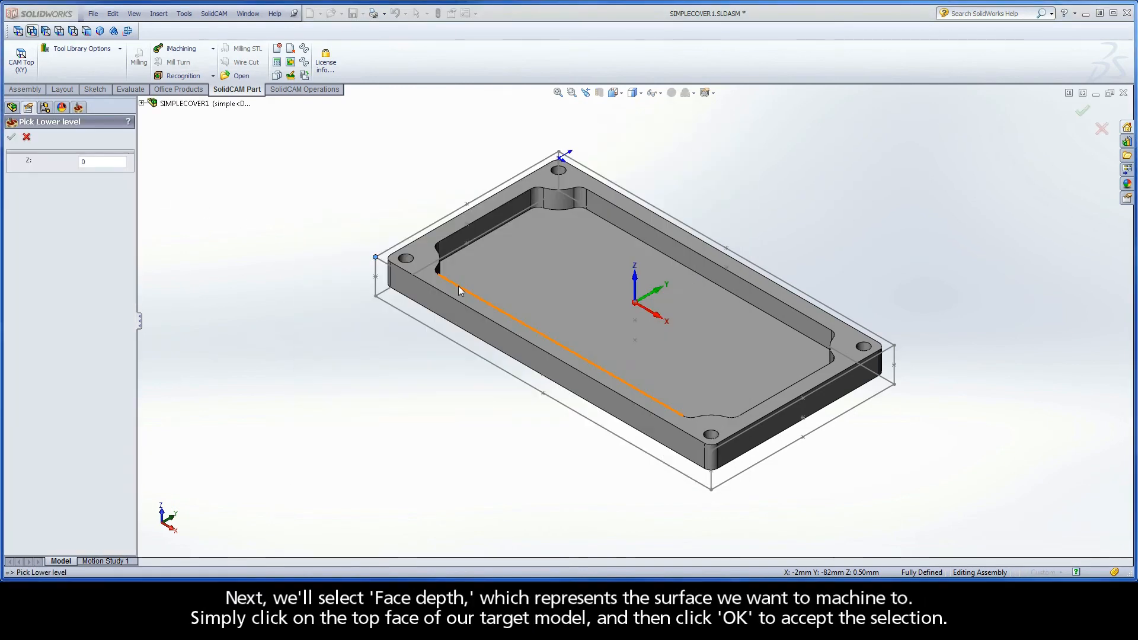
left_click(436, 264)
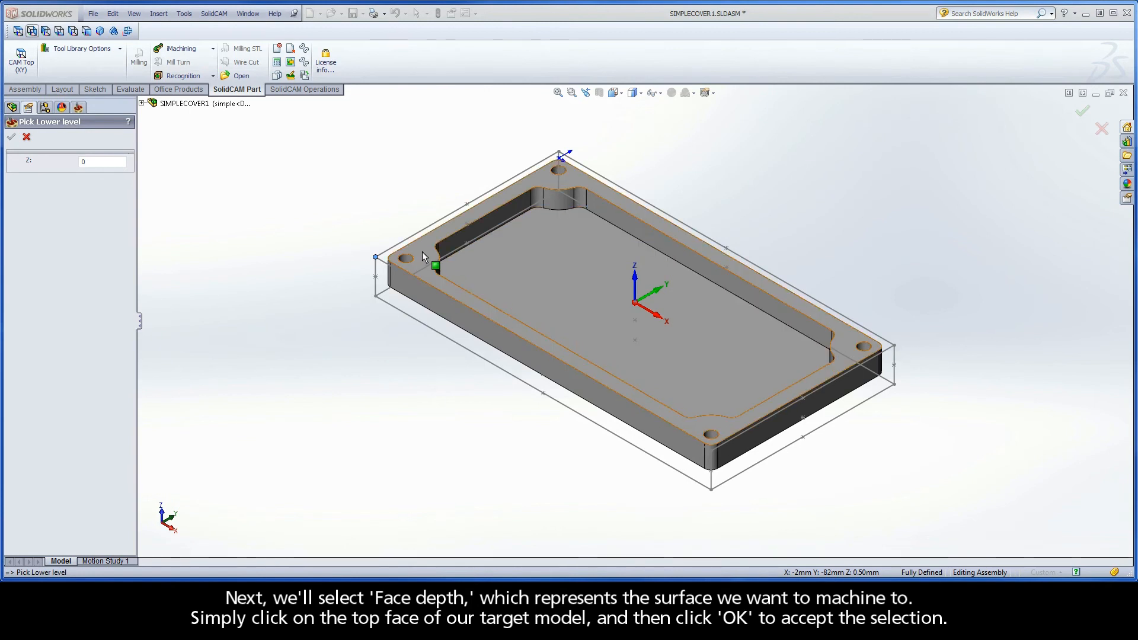
left_click(423, 252)
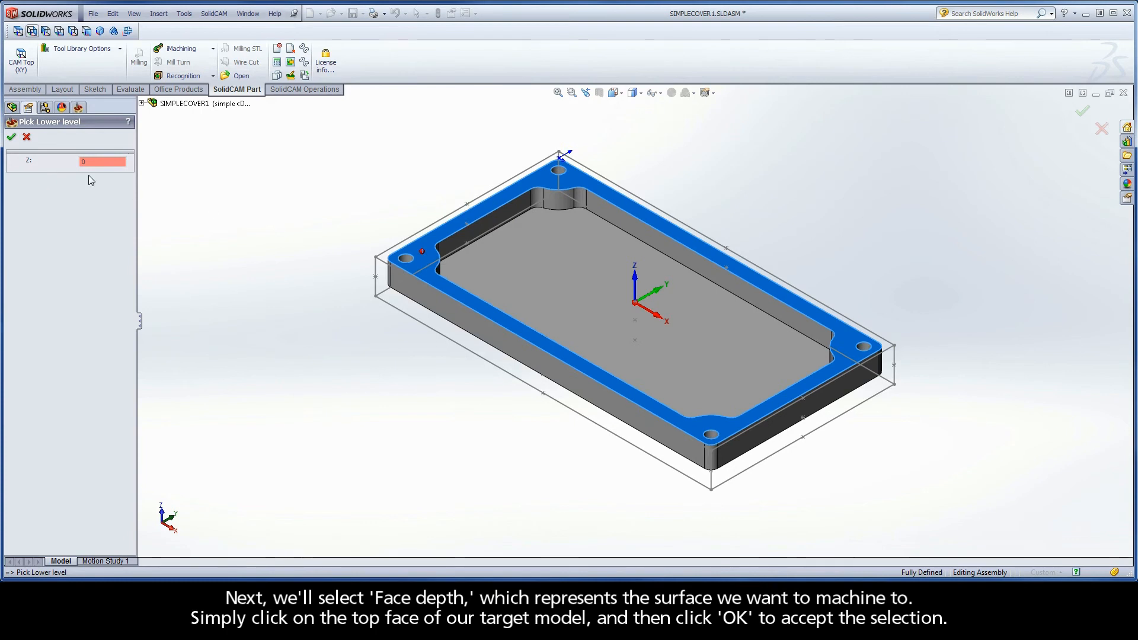
left_click(11, 138)
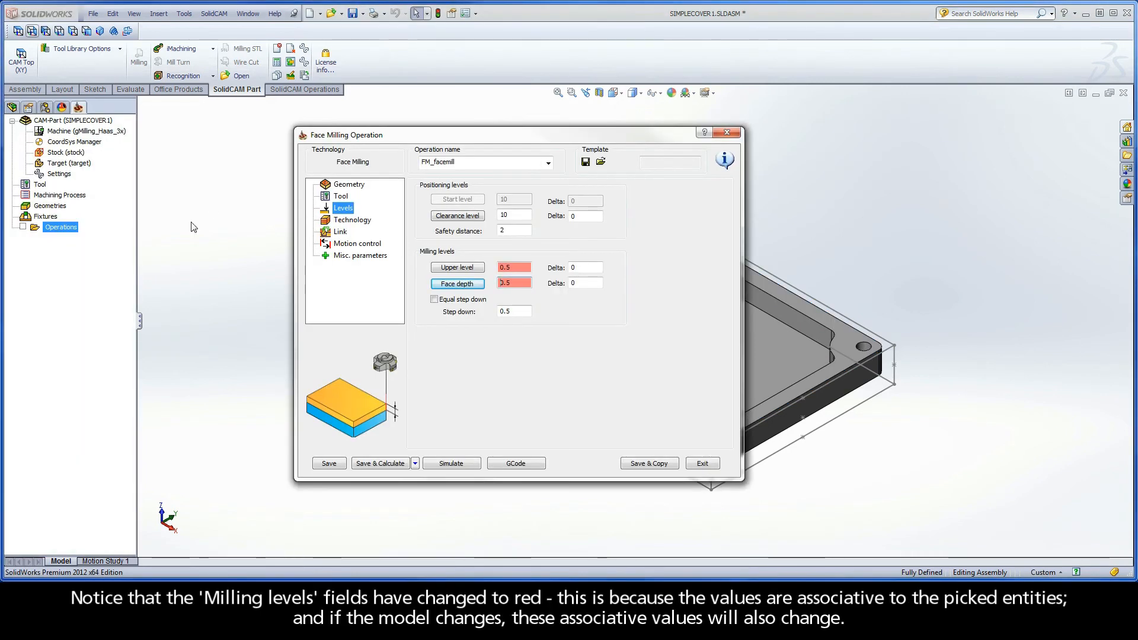
left_click(518, 268)
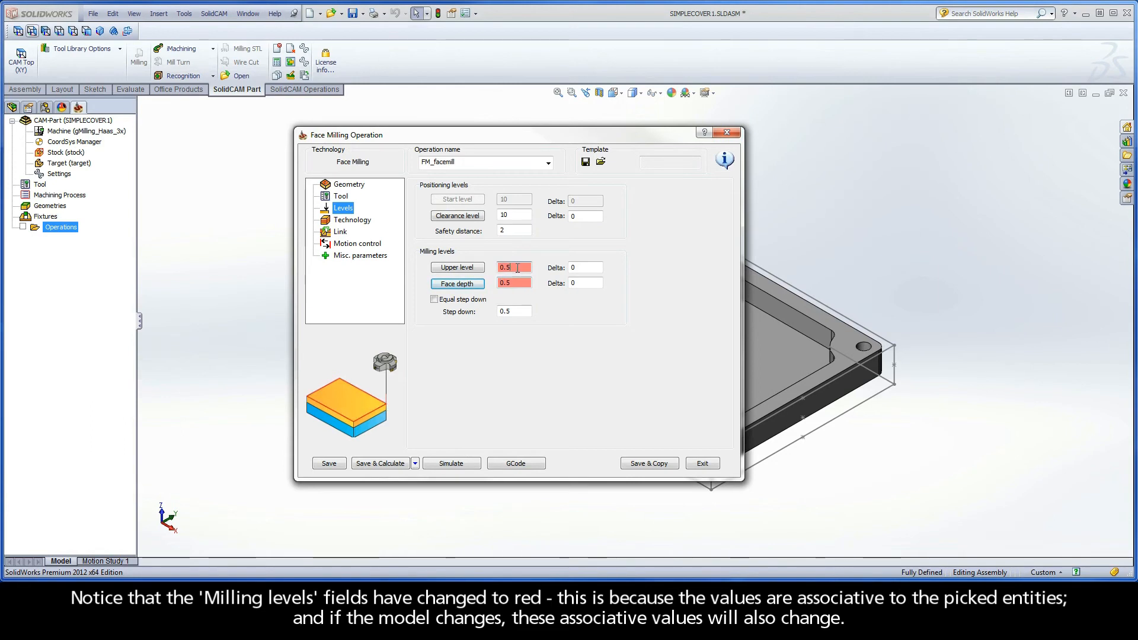
left_click(516, 280)
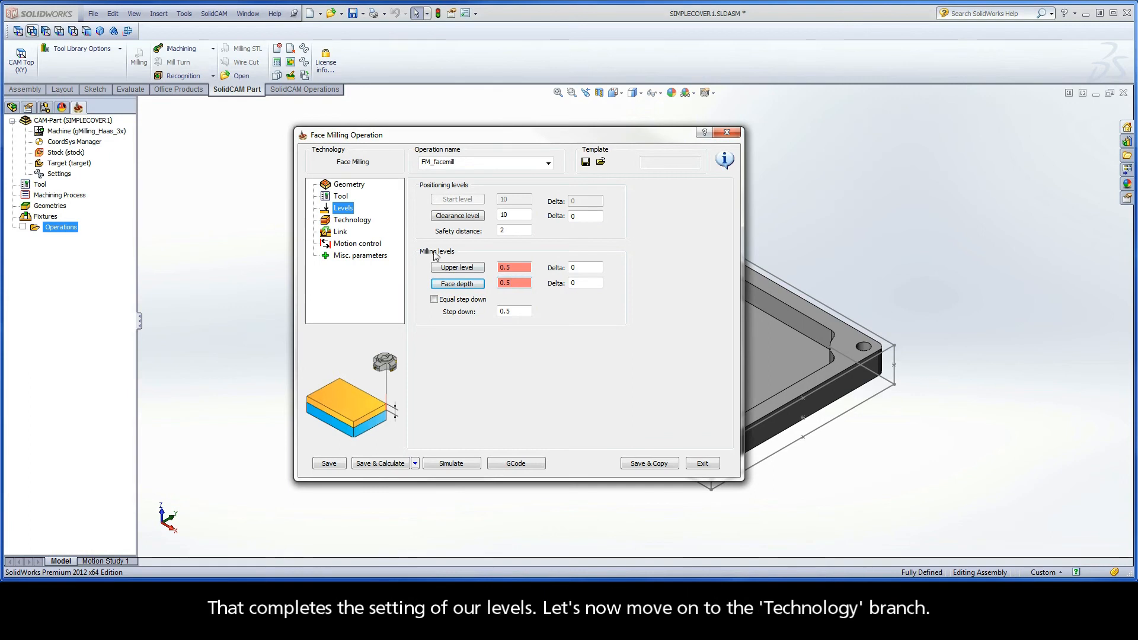
Try the Contour technology for the face milling operation, then return to Hatch and compare their parameters.
left_click(351, 220)
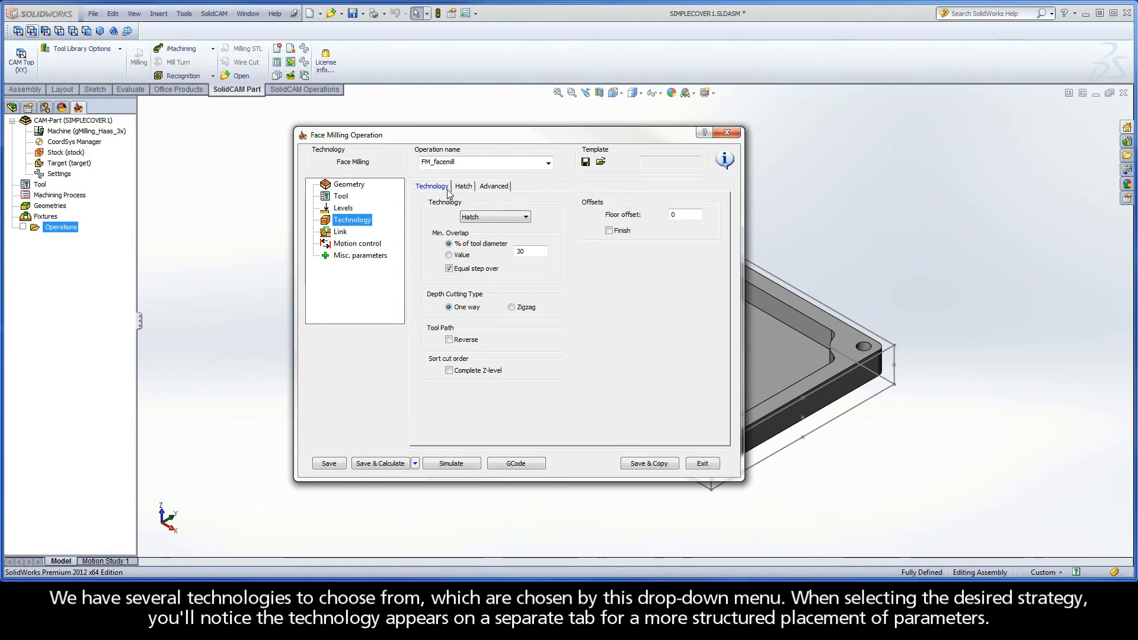
left_click(494, 218)
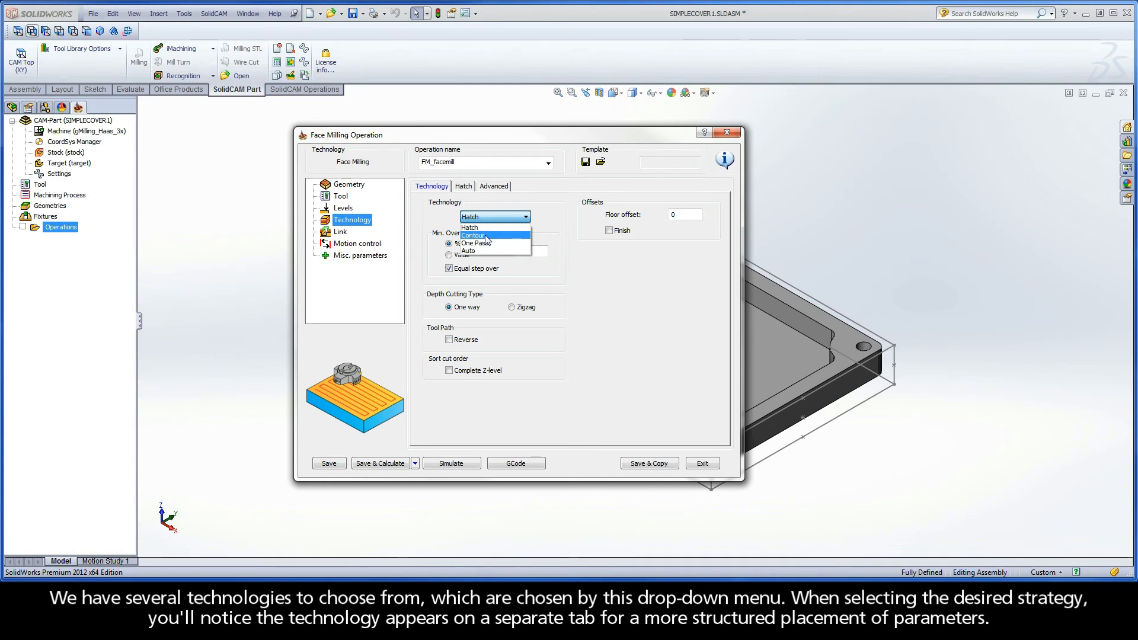
left_click(487, 235)
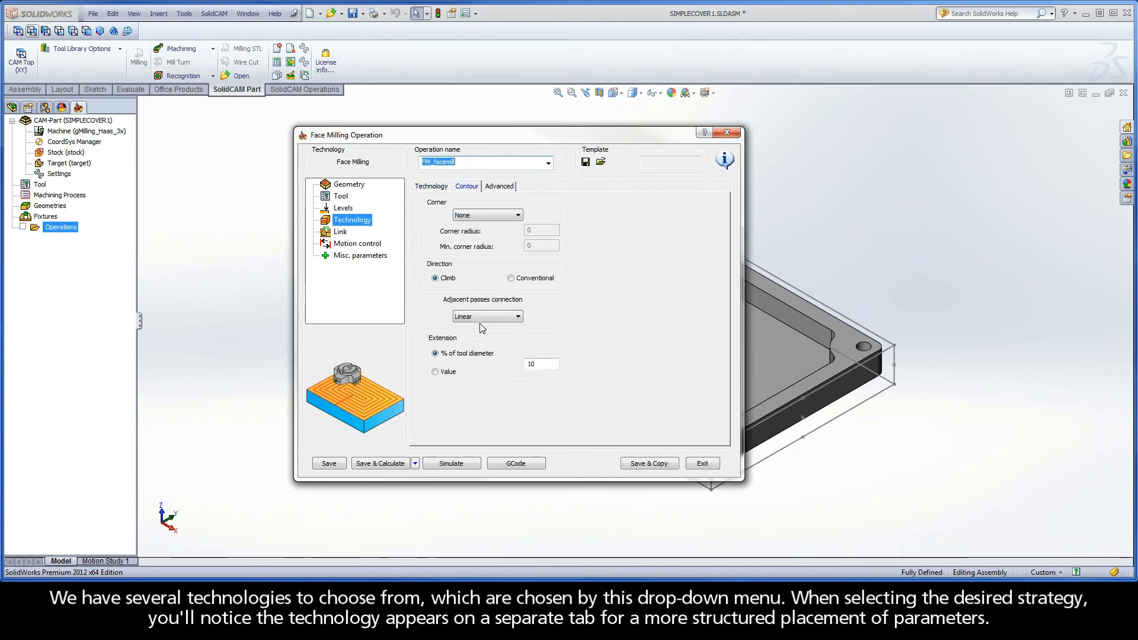
left_click(425, 188)
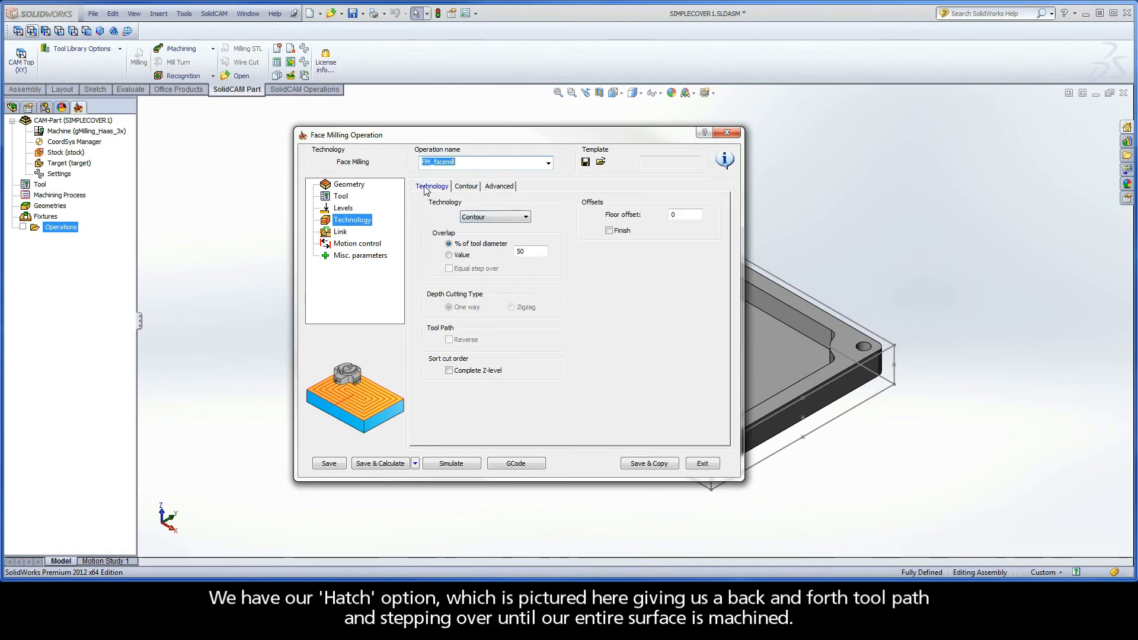
left_click(479, 218)
left_click(479, 232)
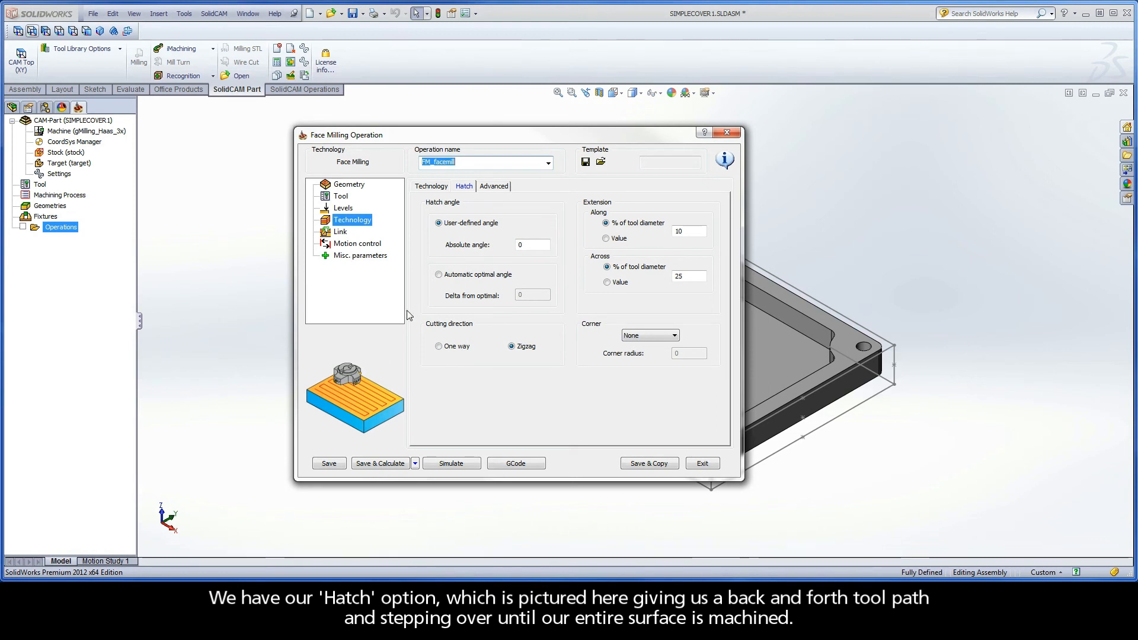
Preview the Contour, One Pass and Auto technologies one after another for the face milling operation.
left_click(431, 186)
left_click(481, 218)
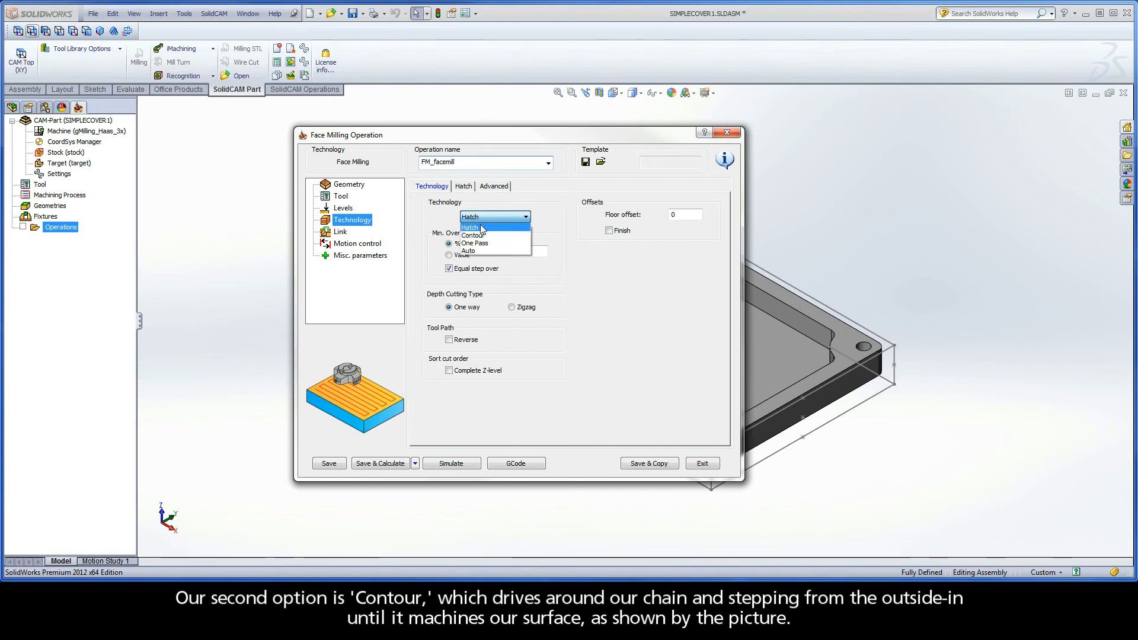
left_click(481, 235)
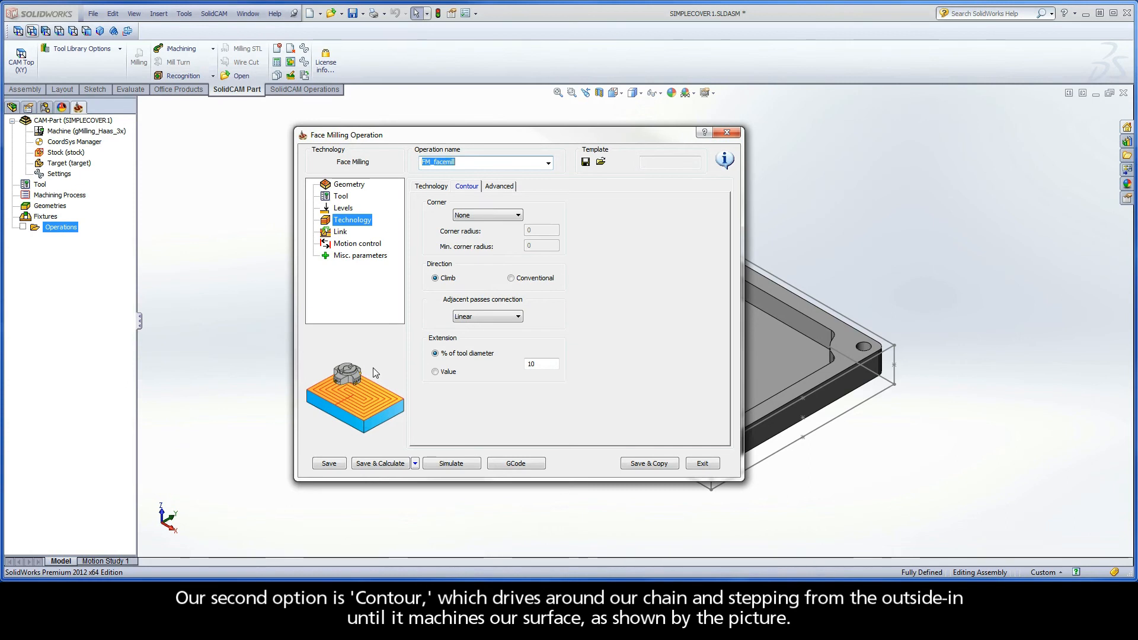
left_click(441, 187)
left_click(495, 216)
left_click(474, 243)
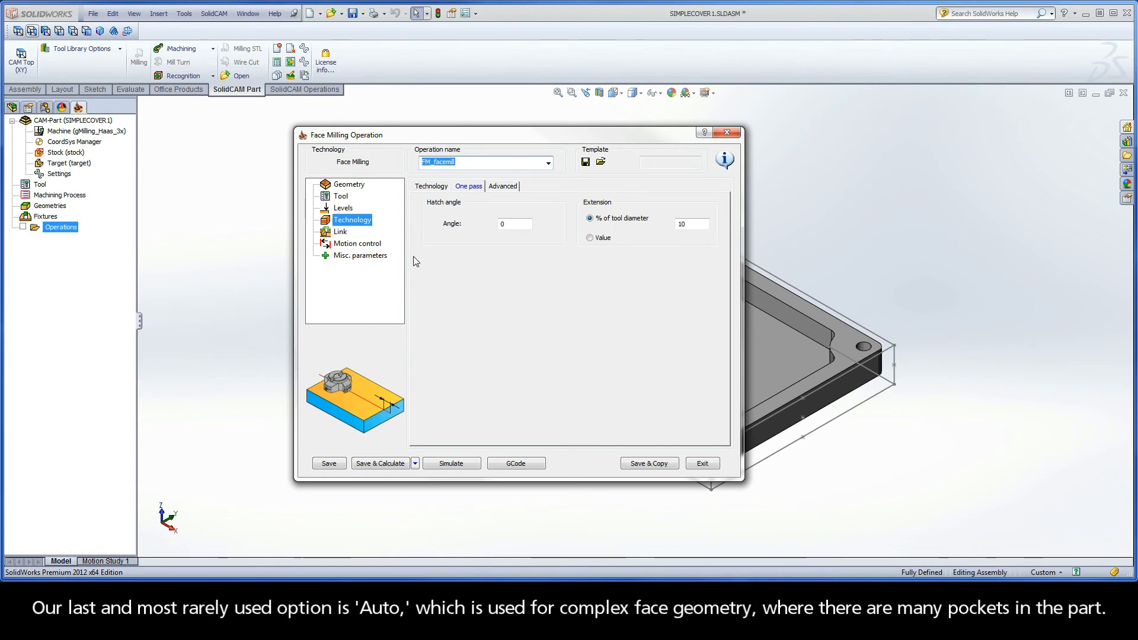
left_click(431, 186)
left_click(477, 217)
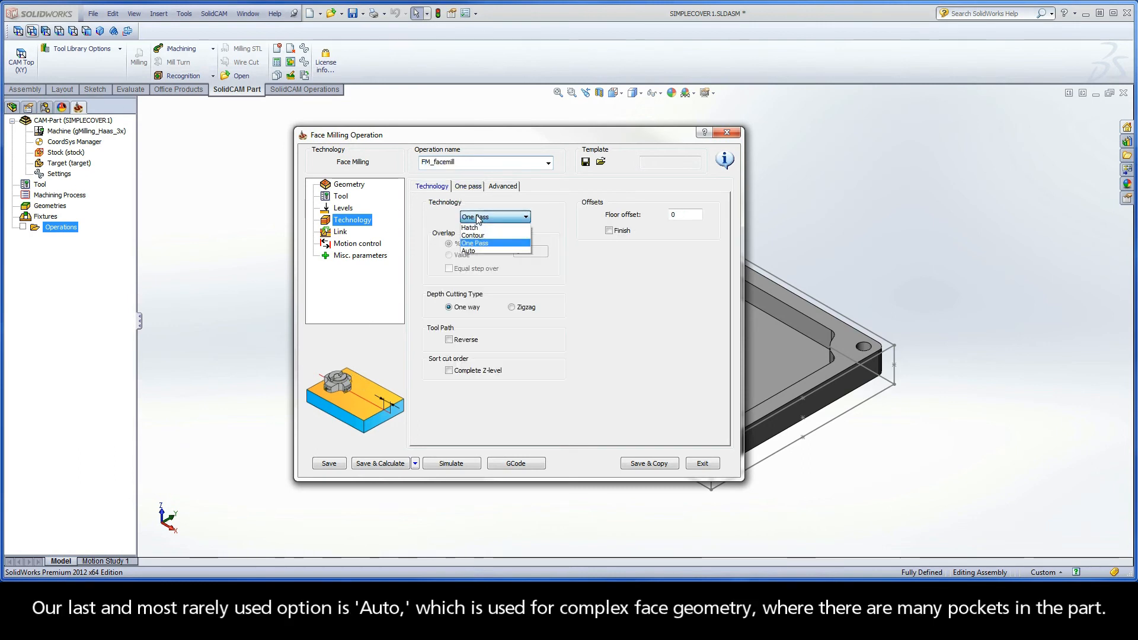
left_click(473, 251)
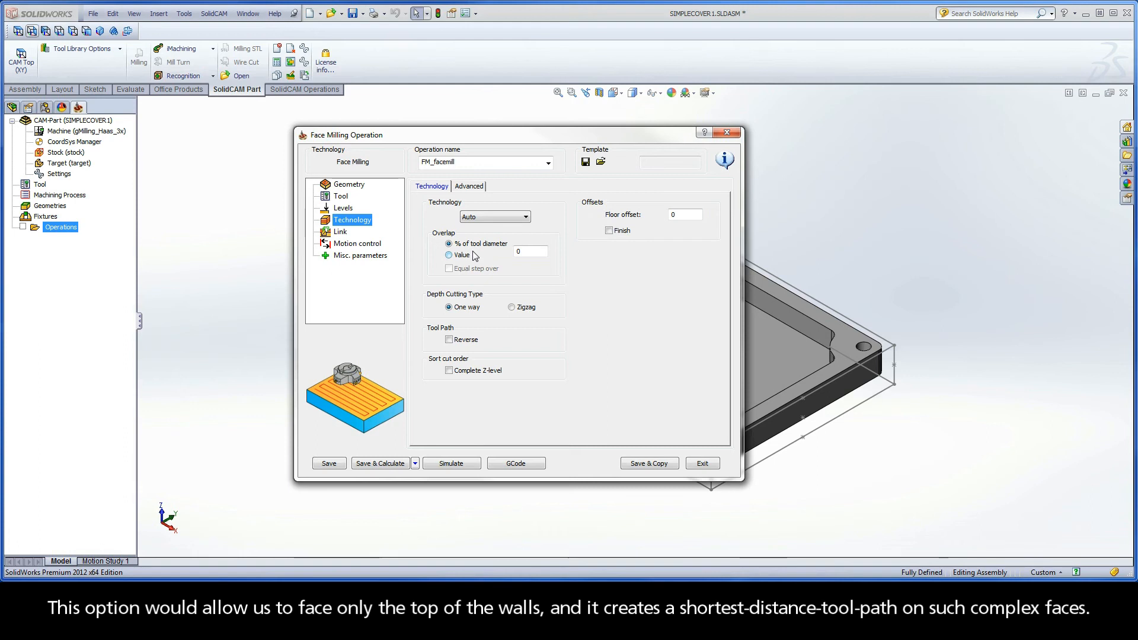
Choose One Pass as the milling technology, keeping the floor offset at 0 and adding no finish pass.
left_click(481, 217)
left_click(480, 245)
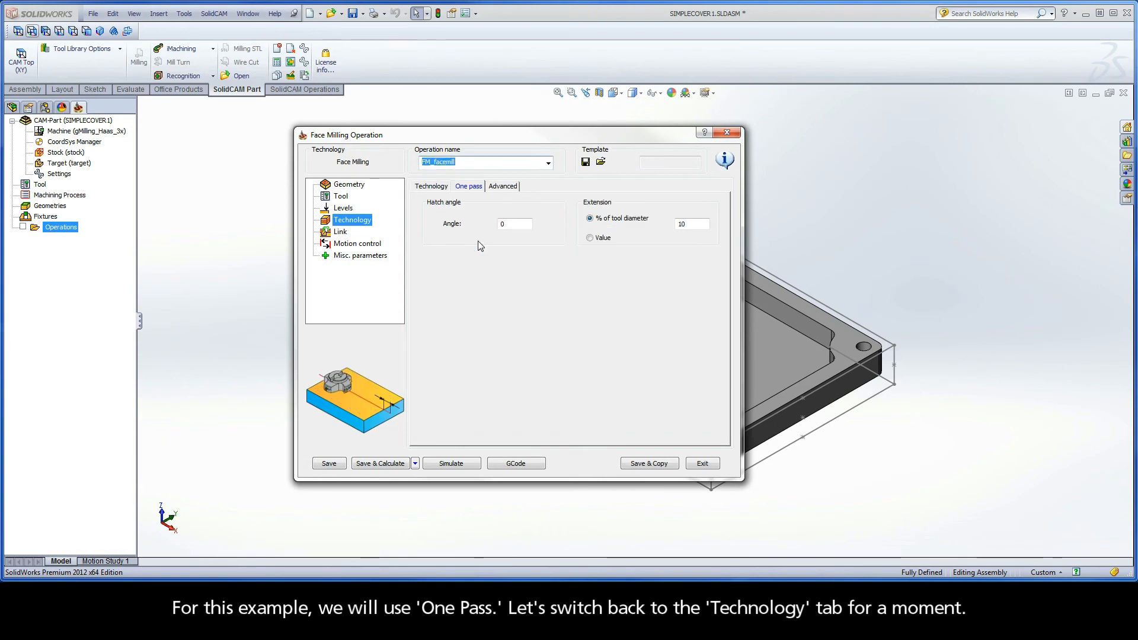
left_click(432, 187)
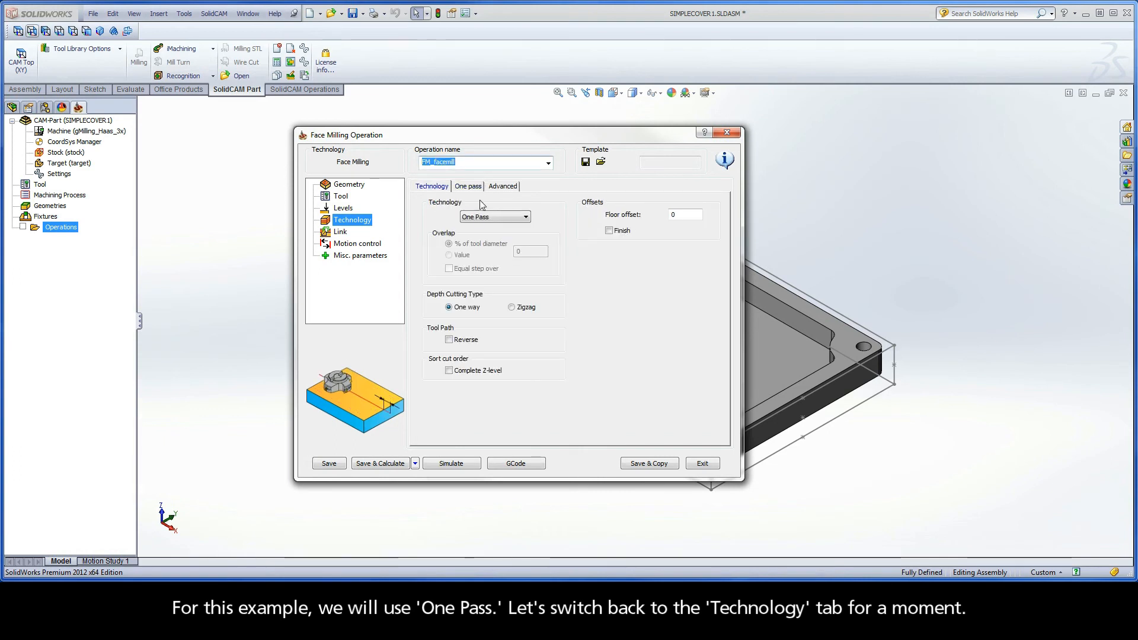
left_click(682, 215)
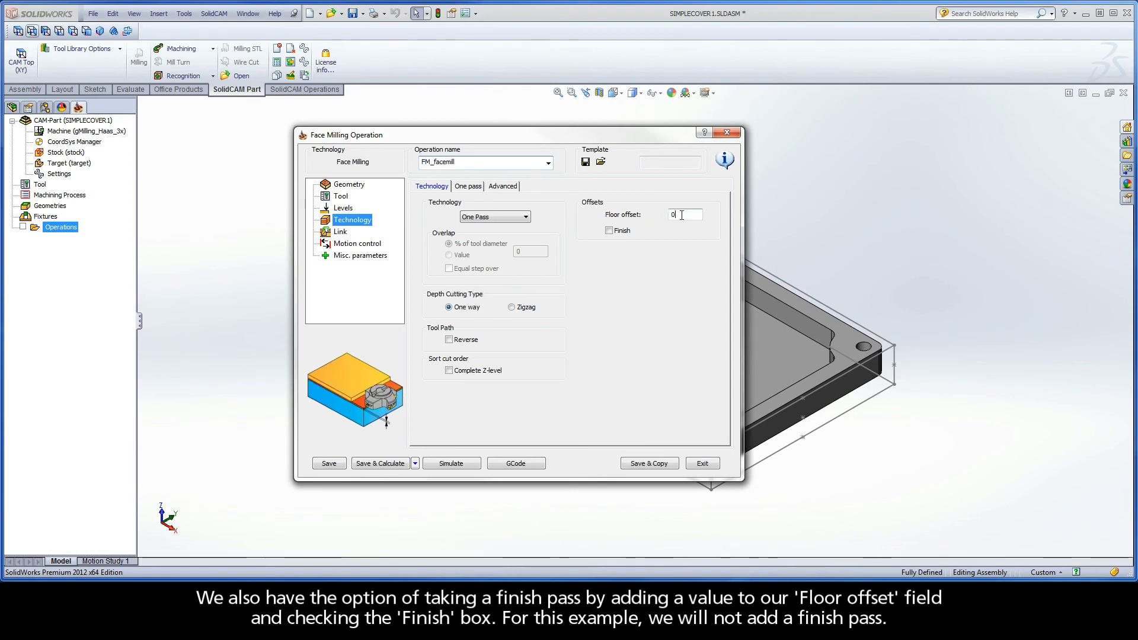
left_click(608, 230)
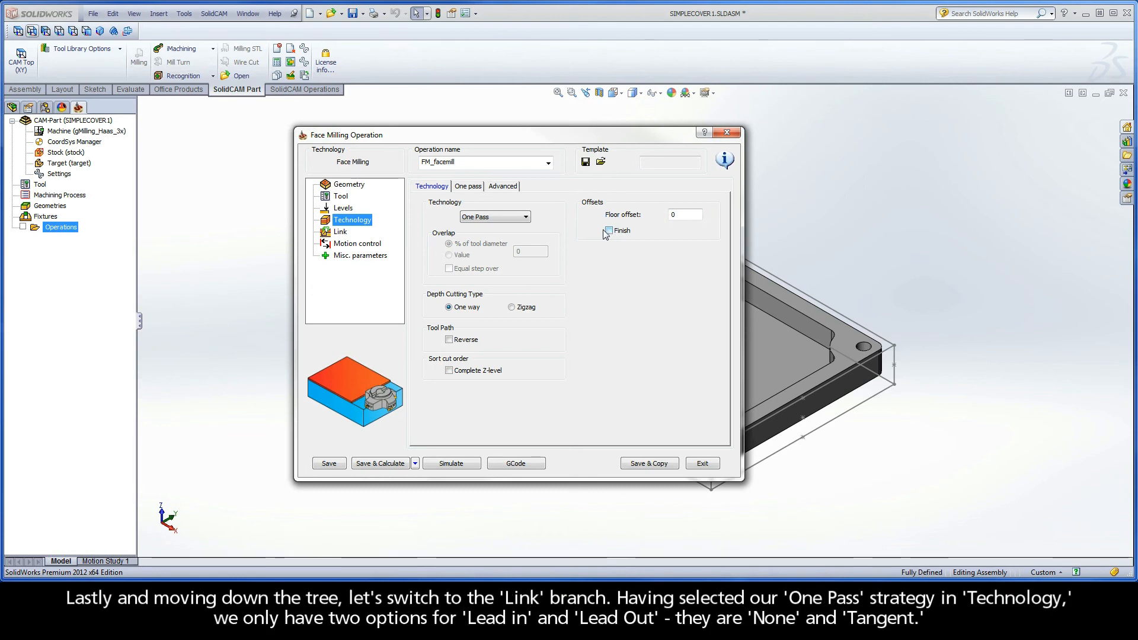
Try the Tangent and None lead-in options and examine the tangent extension, length, angle and normal parameters.
left_click(345, 235)
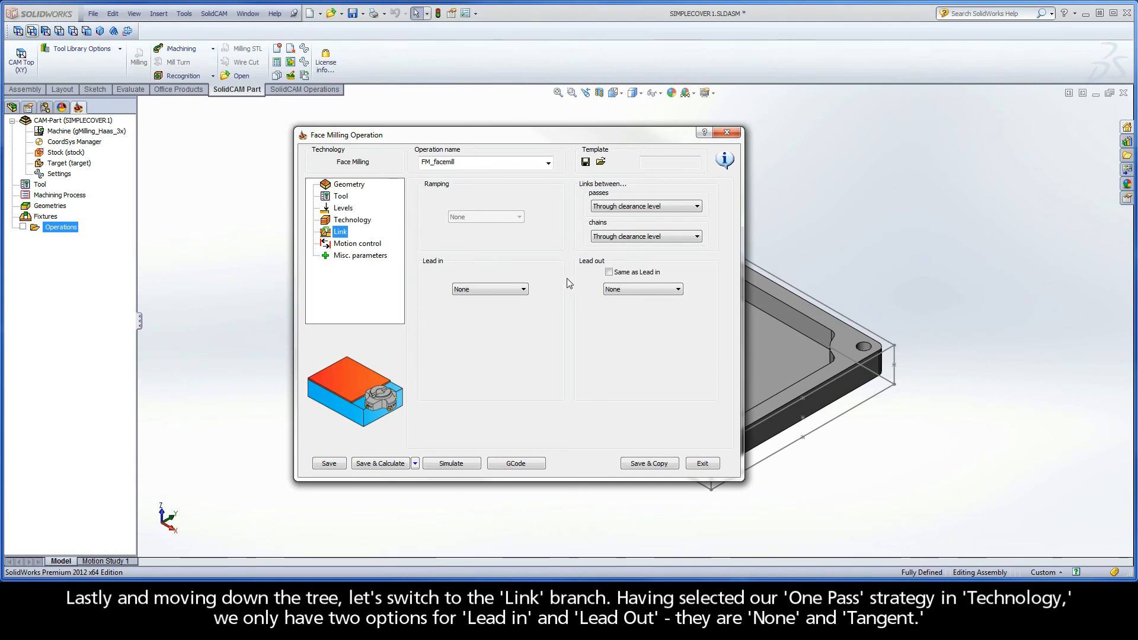
left_click(498, 289)
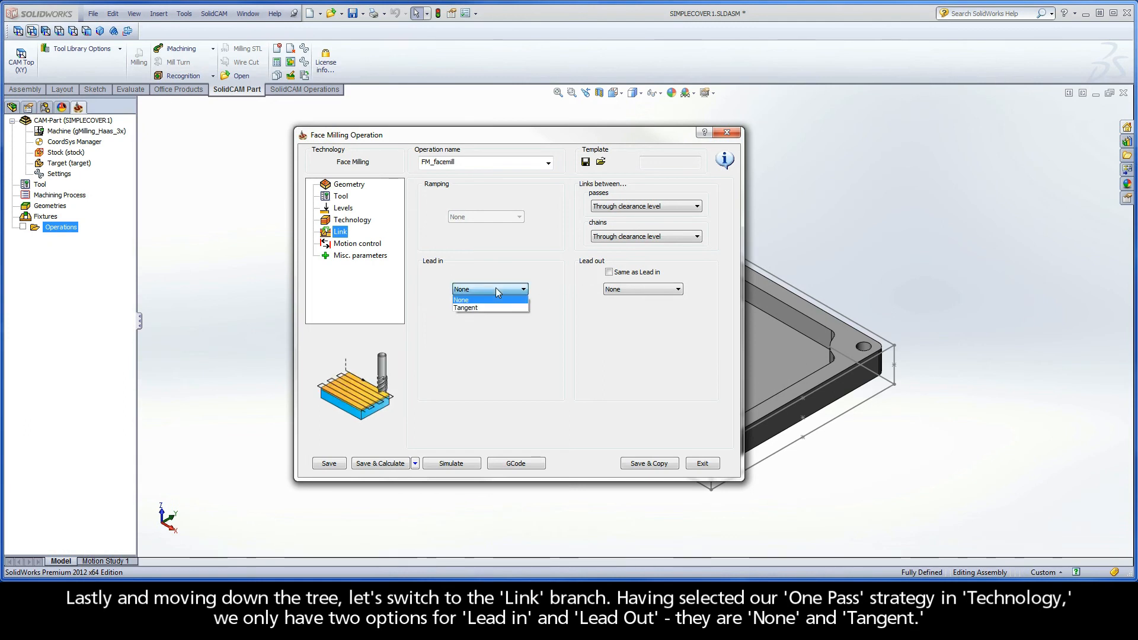
left_click(486, 304)
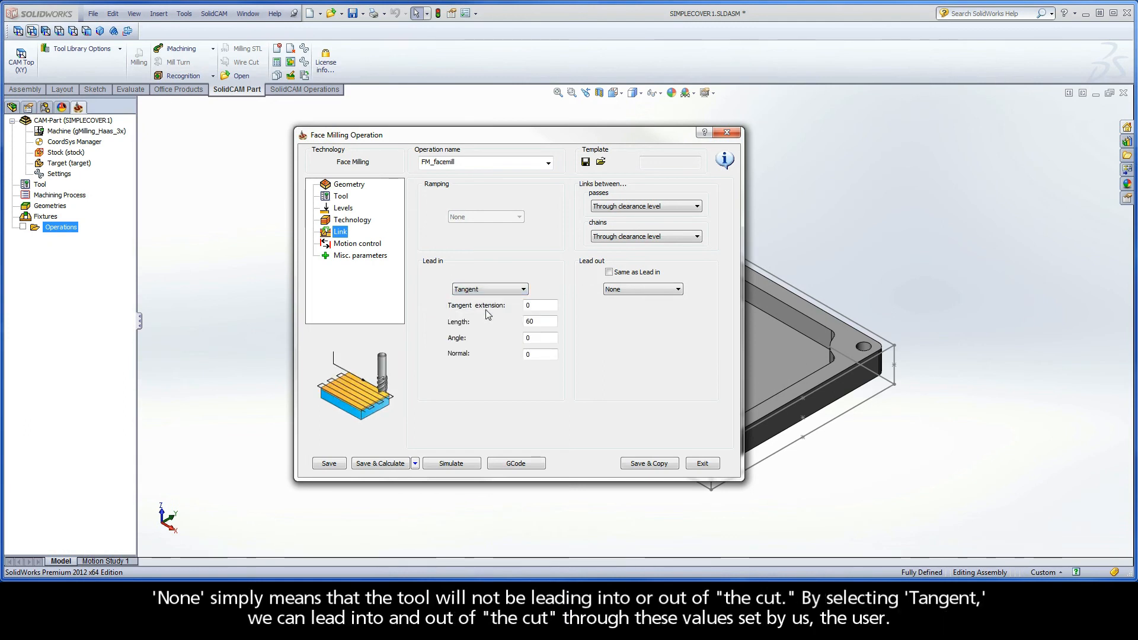
left_click(483, 289)
left_click(477, 299)
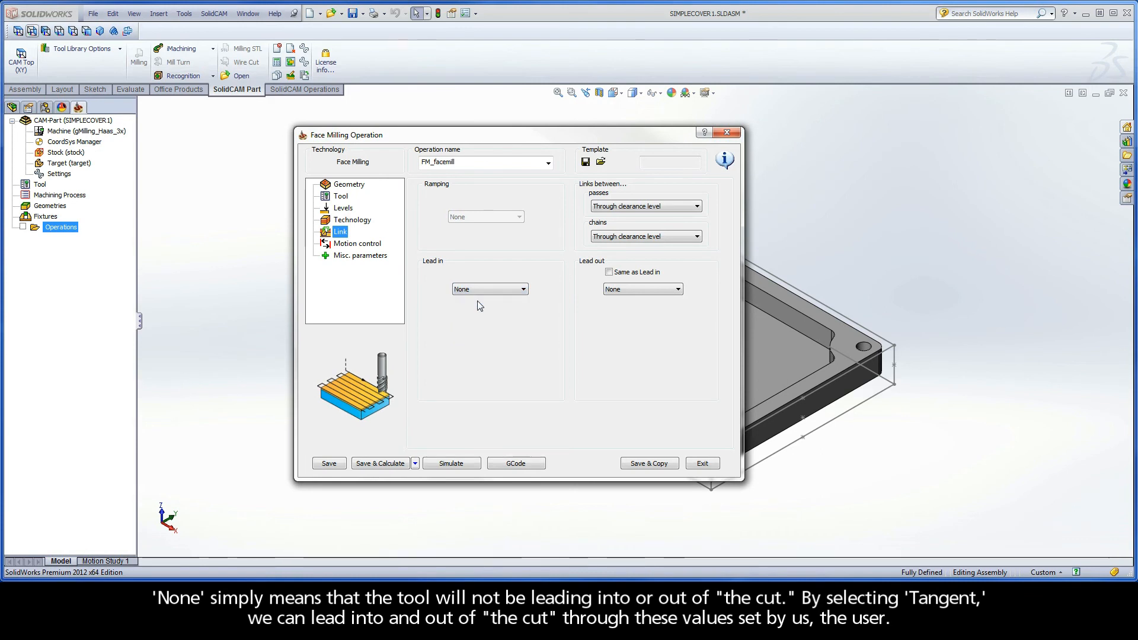
left_click(479, 290)
left_click(481, 307)
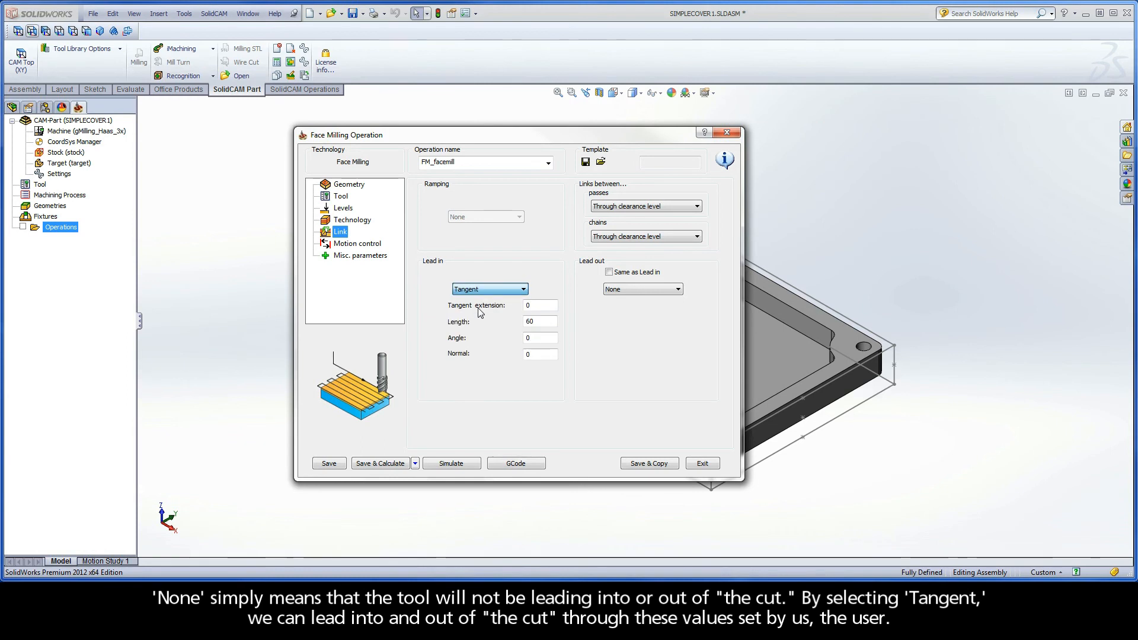
left_click(534, 355)
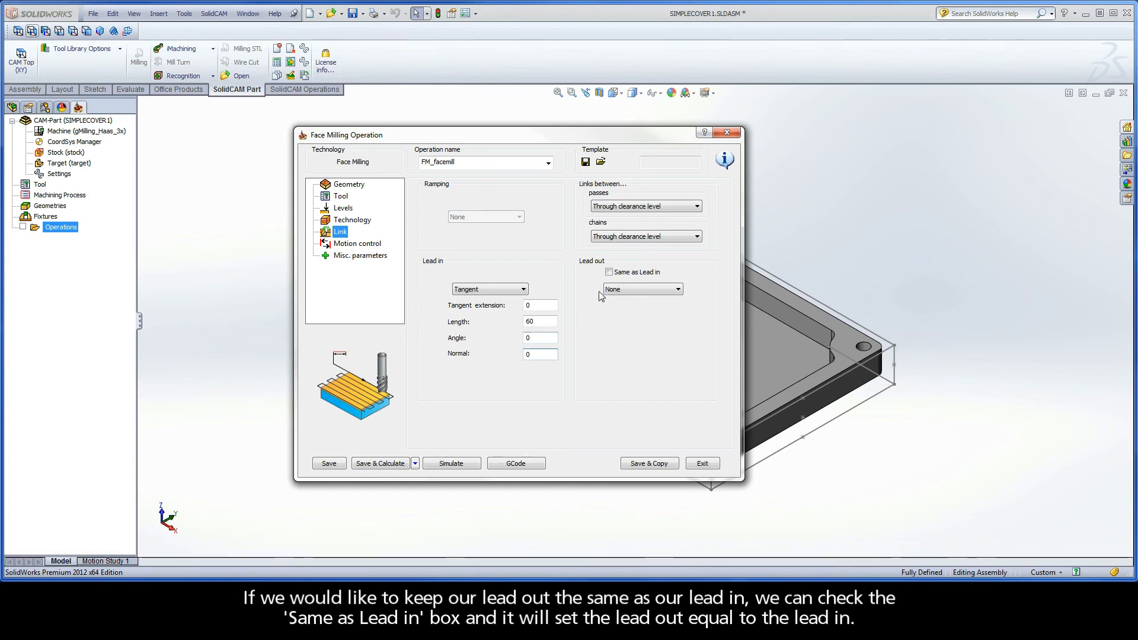
Make the lead out the same as the lead in, with the lead in set to None.
left_click(609, 272)
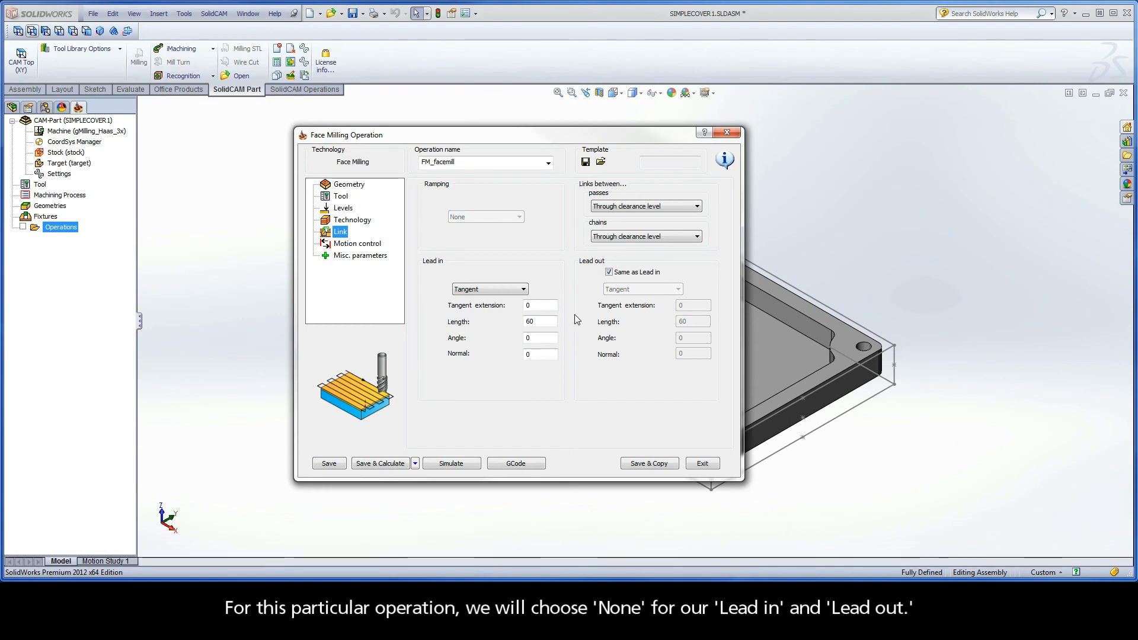
left_click(492, 290)
left_click(490, 298)
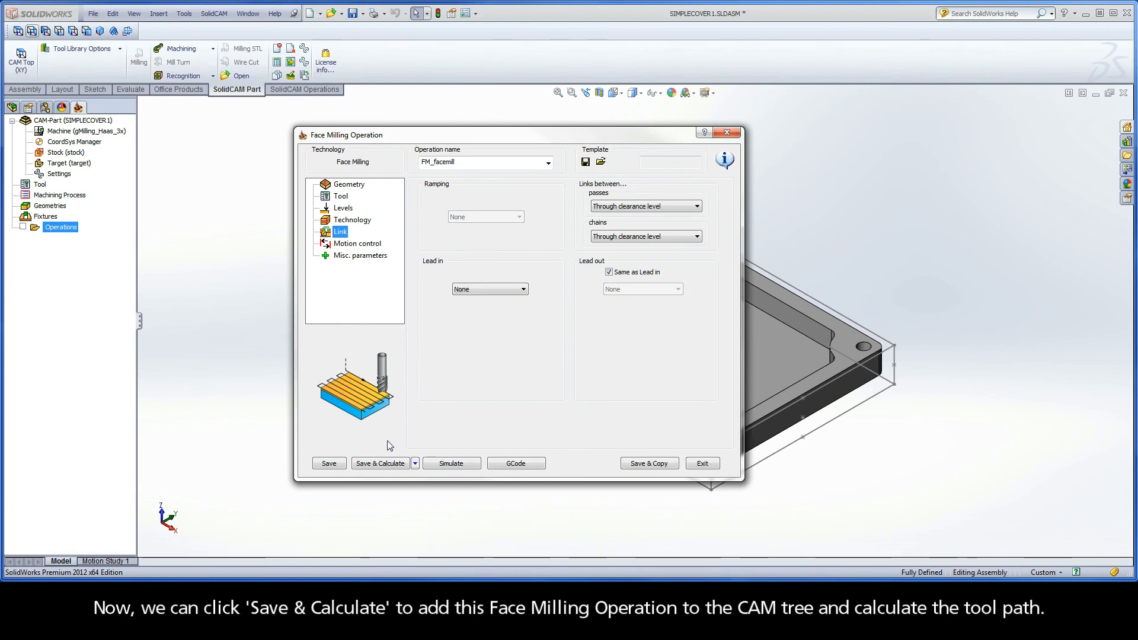
Save and calculate the face milling operation, and open its simulation in Host CAD mode.
left_click(380, 463)
left_click(235, 327)
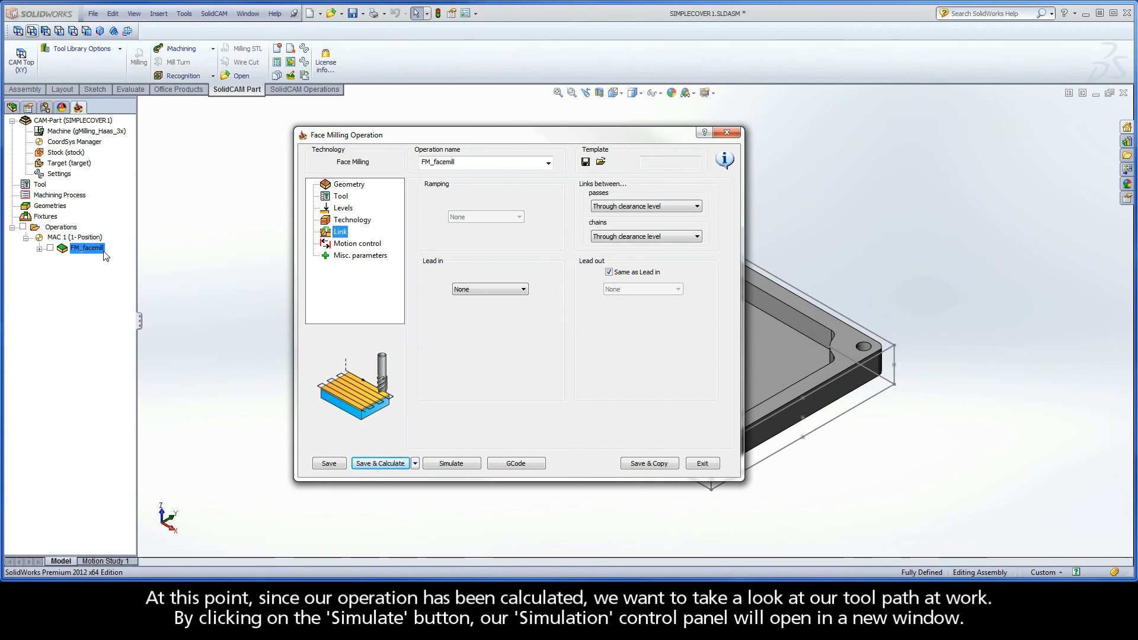
left_click(450, 464)
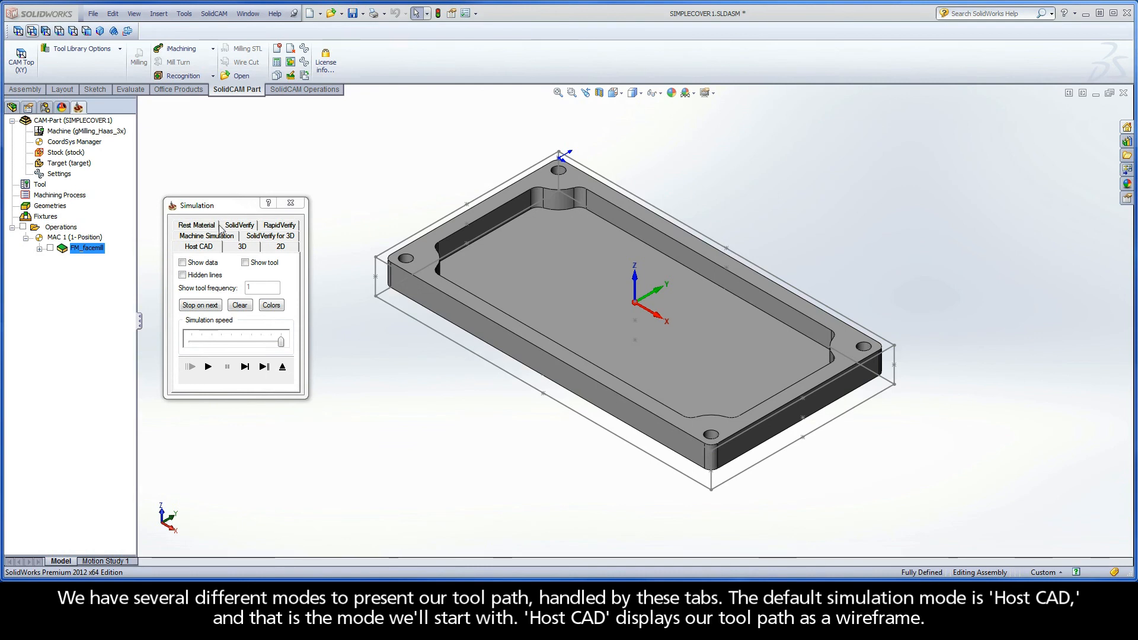
left_click(201, 249)
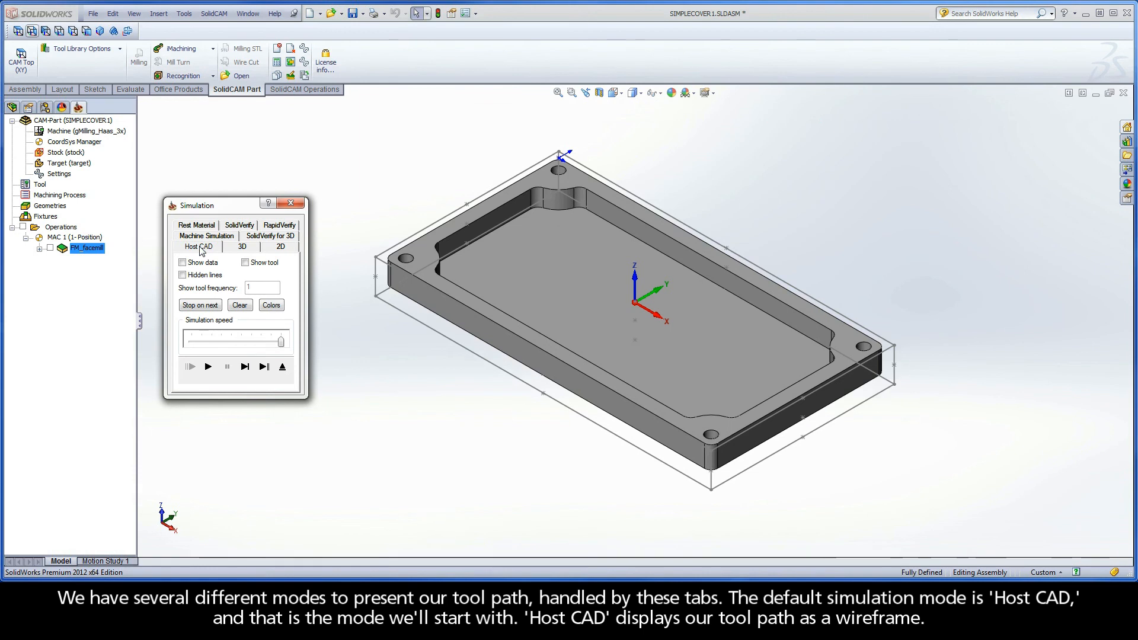
Enable the tool and simulation data displays, and play the face milling tool path simulation.
left_click(245, 263)
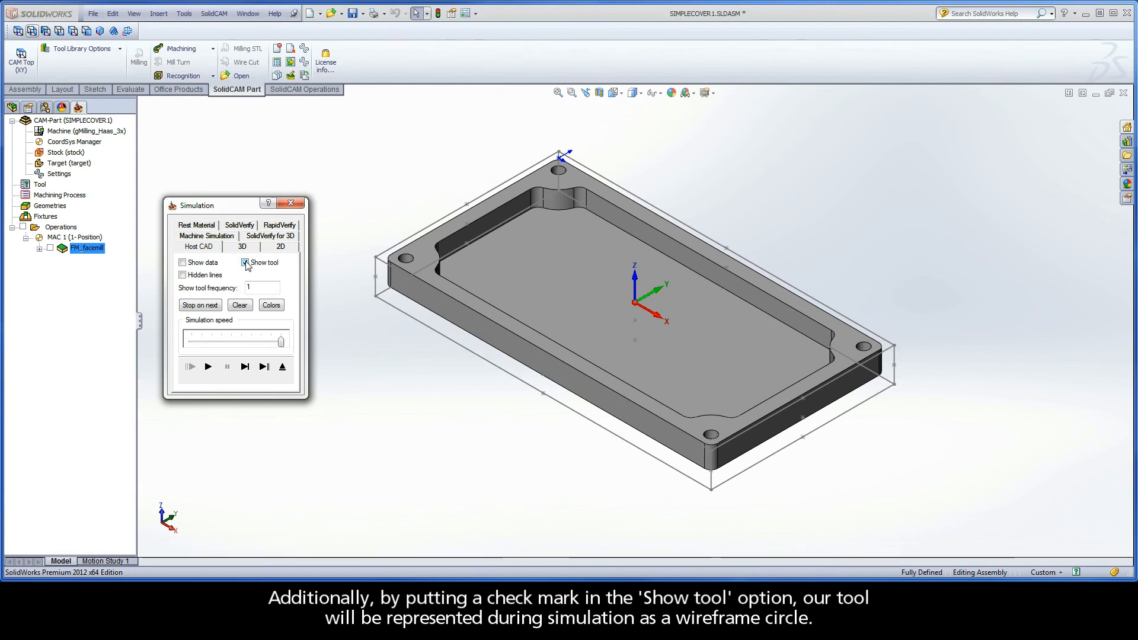
left_click(183, 263)
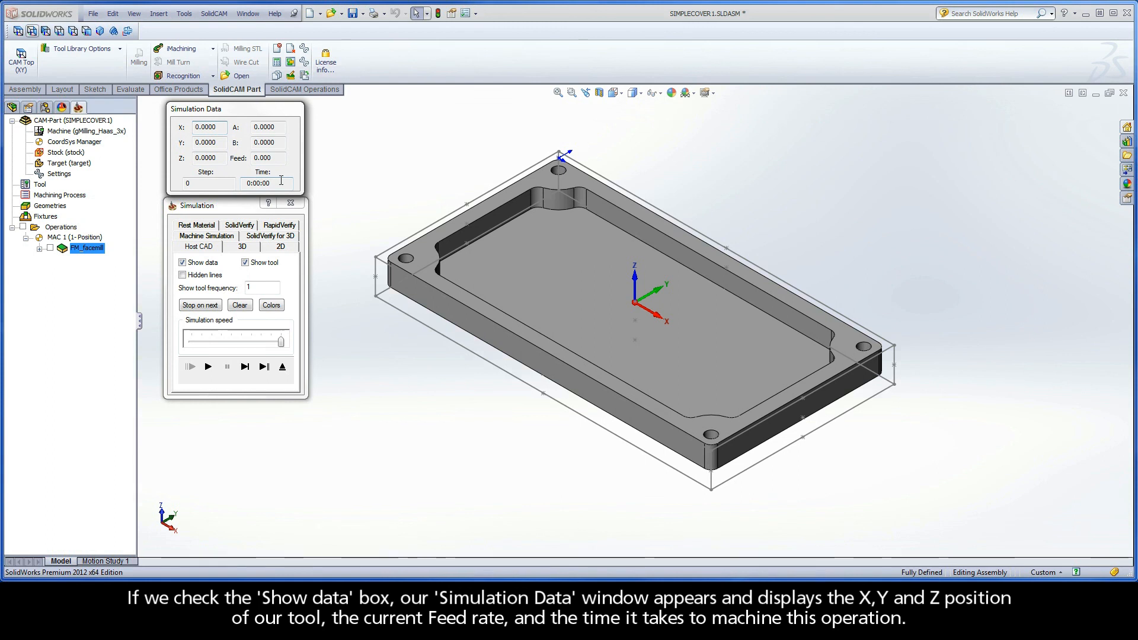
left_click(208, 367)
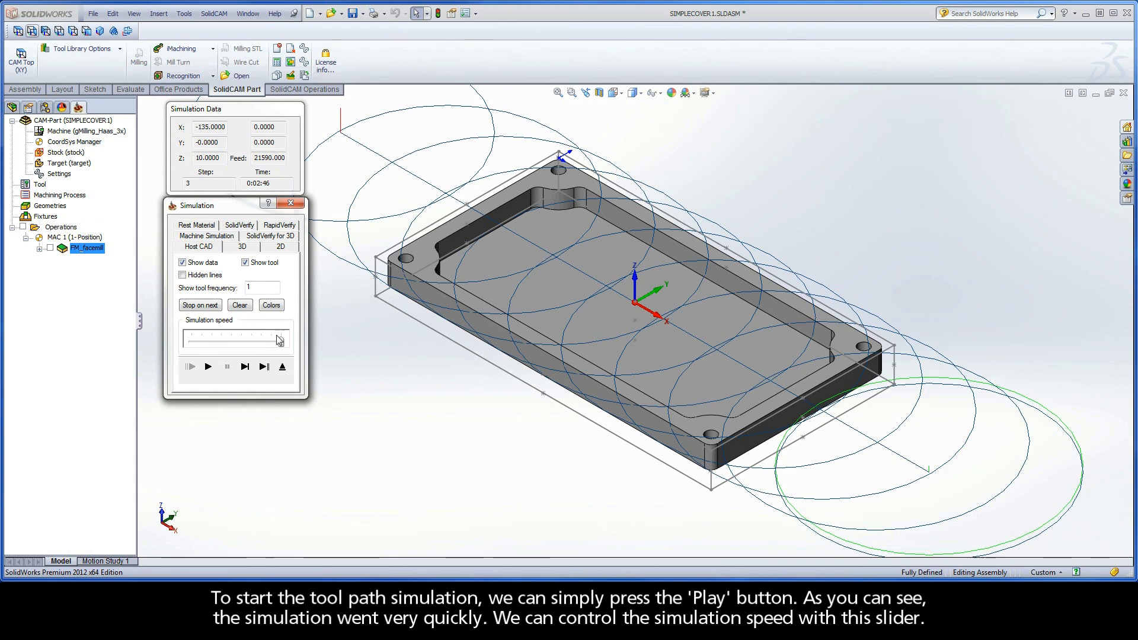
Replay the Host CAD simulation at the slowest speed, and run through the face milling tool path one single step at a time.
left_click_drag(282, 347, 192, 347)
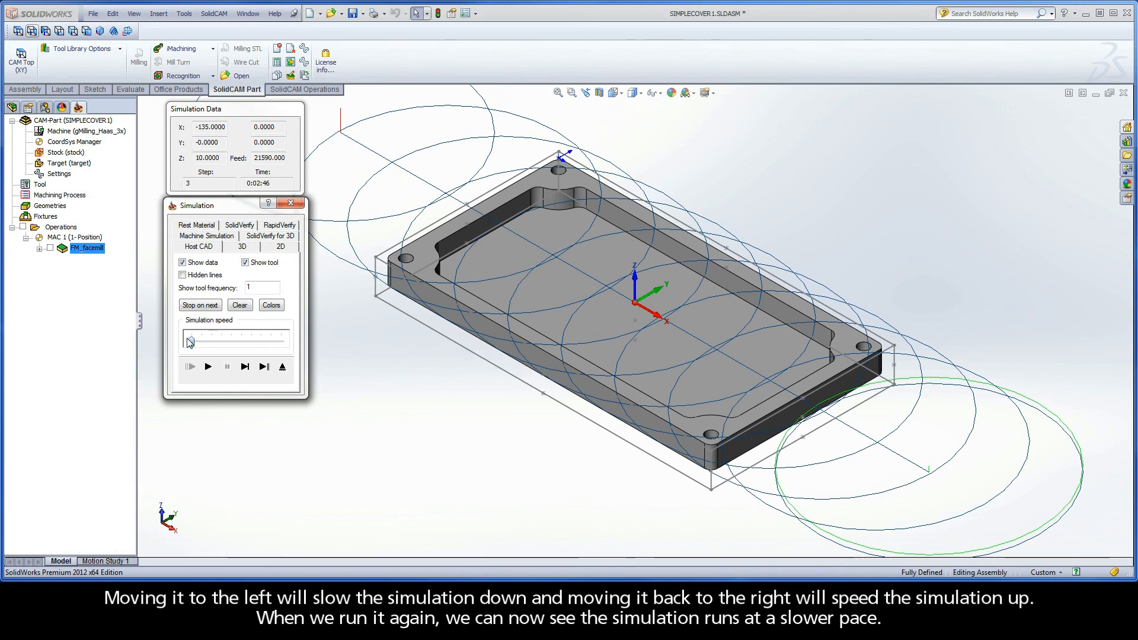
left_click(208, 367)
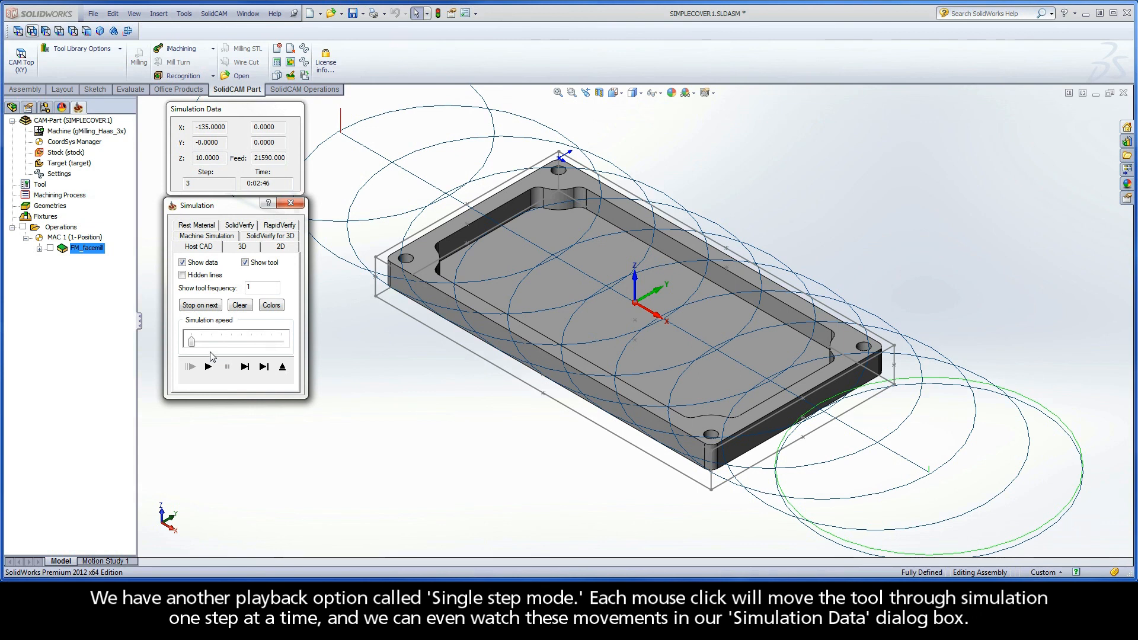
left_click(244, 366)
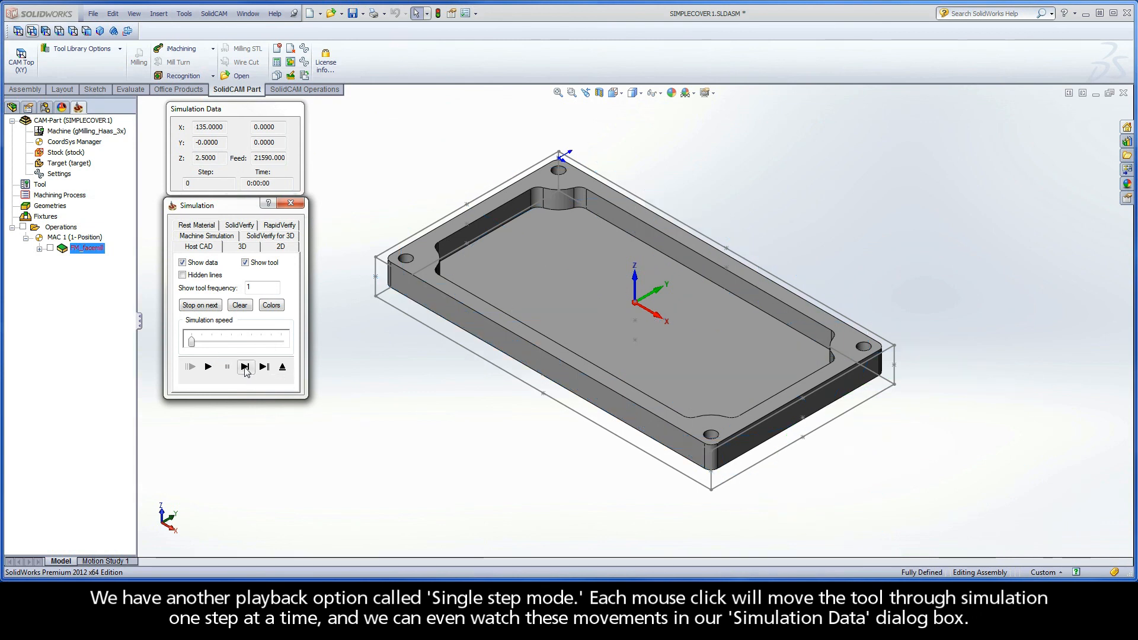
left_click(245, 367)
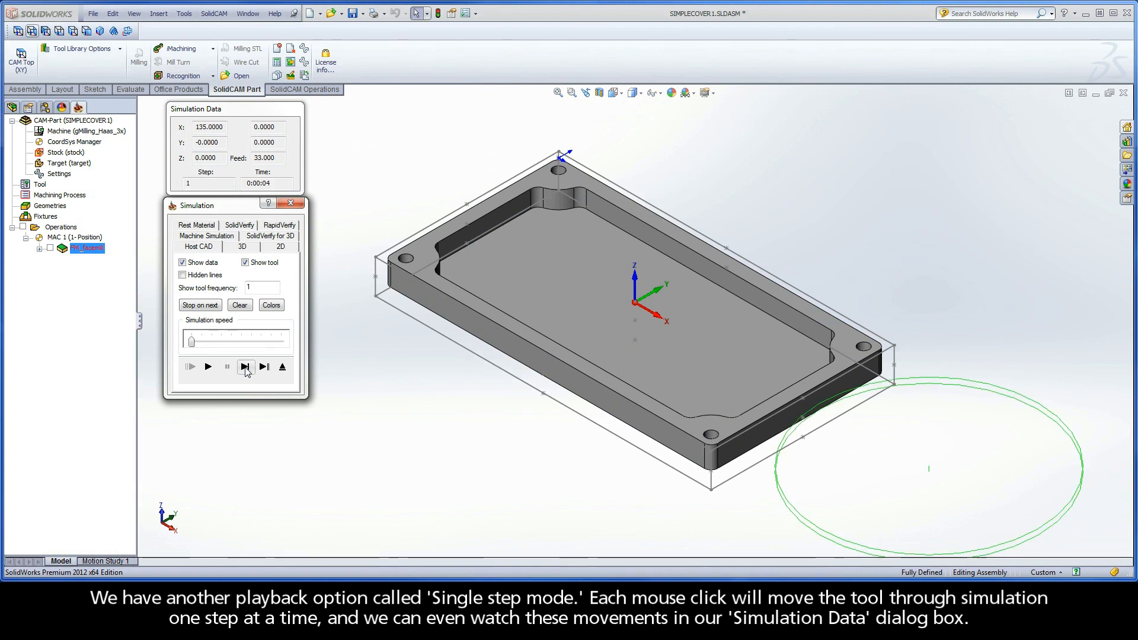
left_click(245, 369)
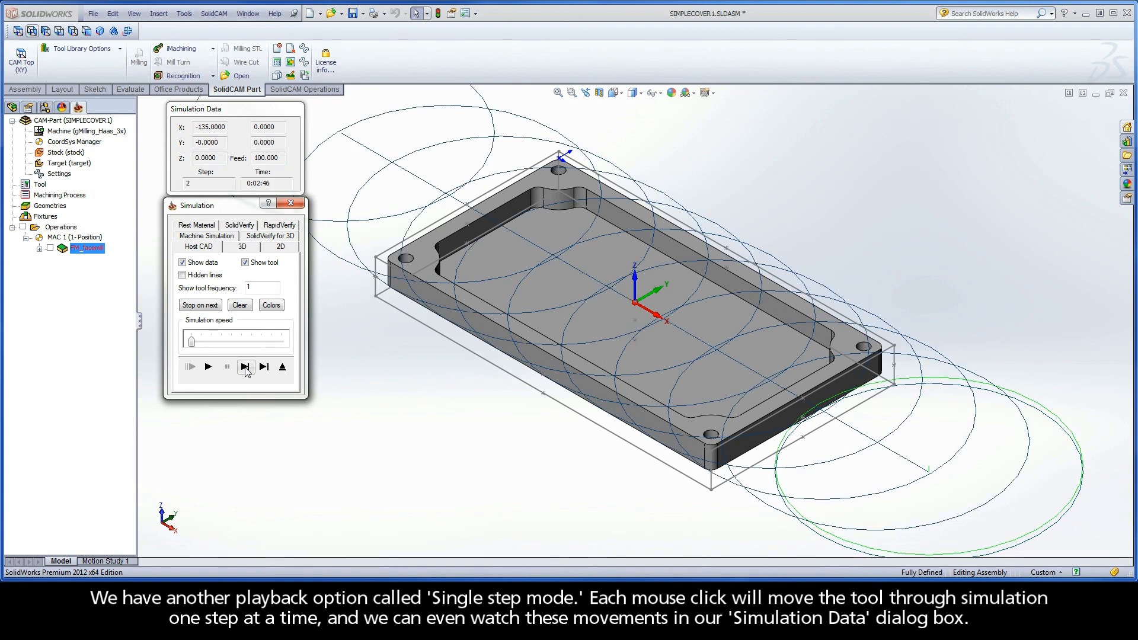
left_click(246, 369)
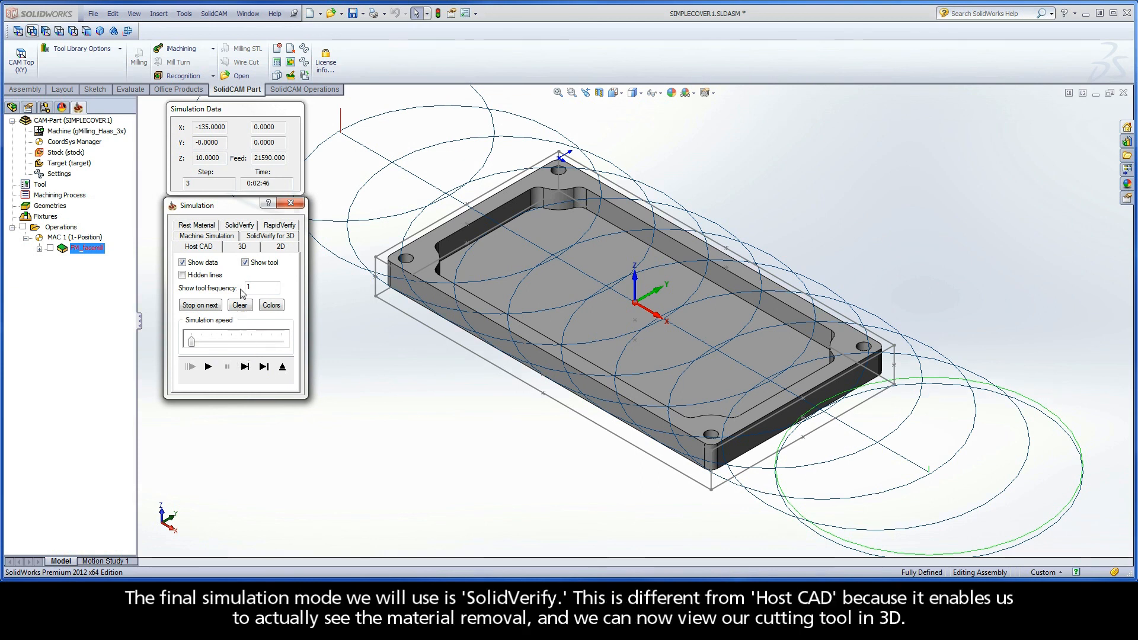
Single-step through the material removal in SolidVerify mode, and exit both the simulation and the face milling operation.
left_click(239, 225)
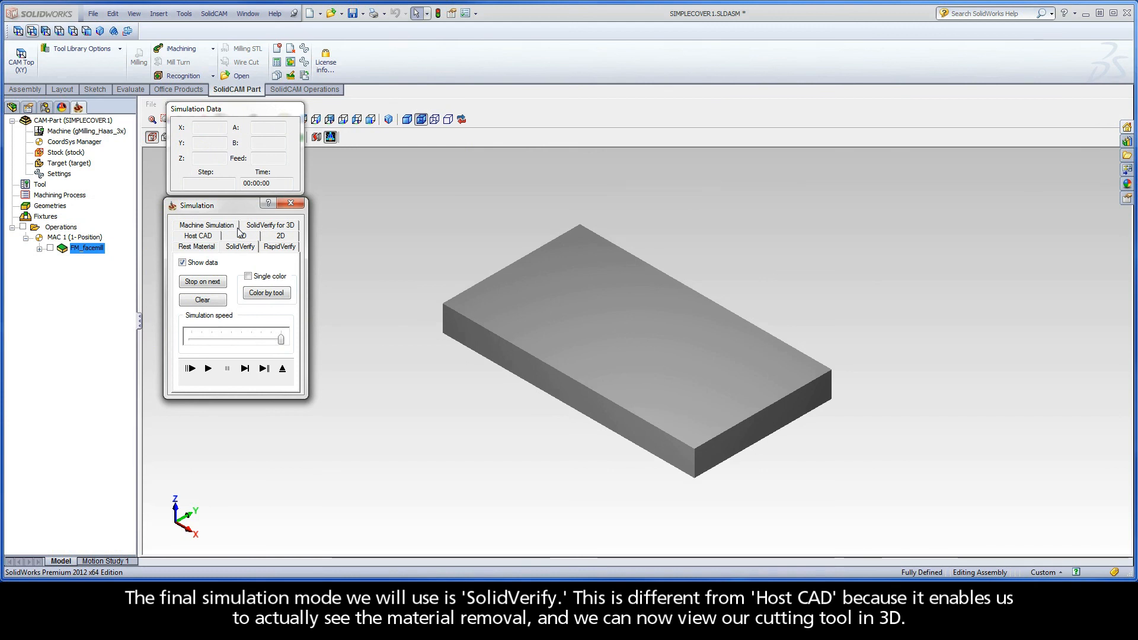
left_click(244, 372)
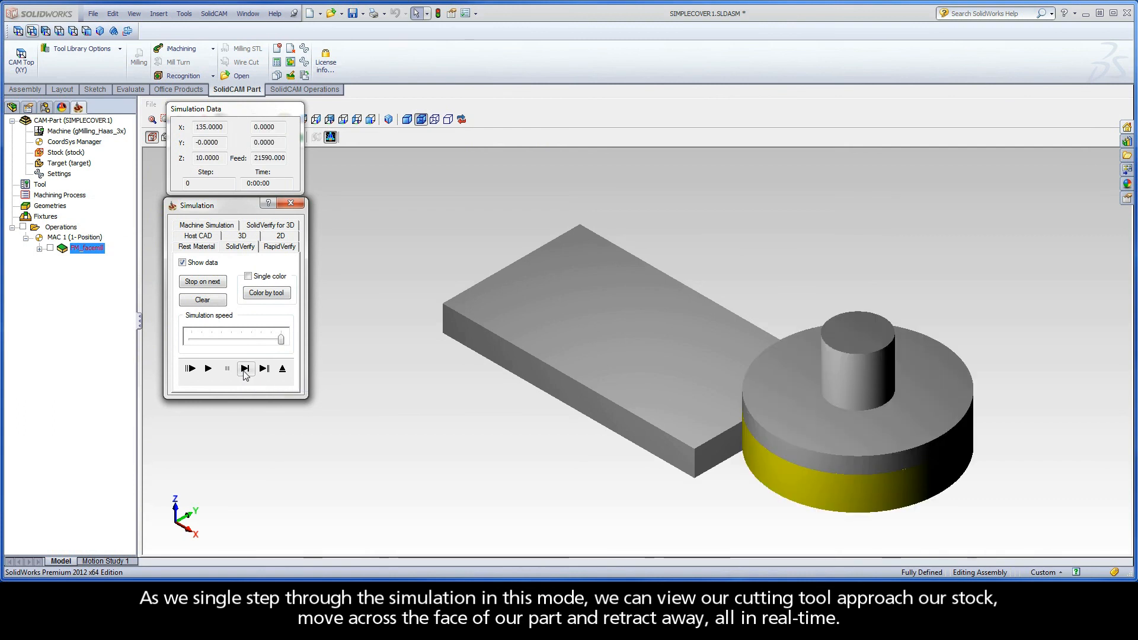
left_click(244, 370)
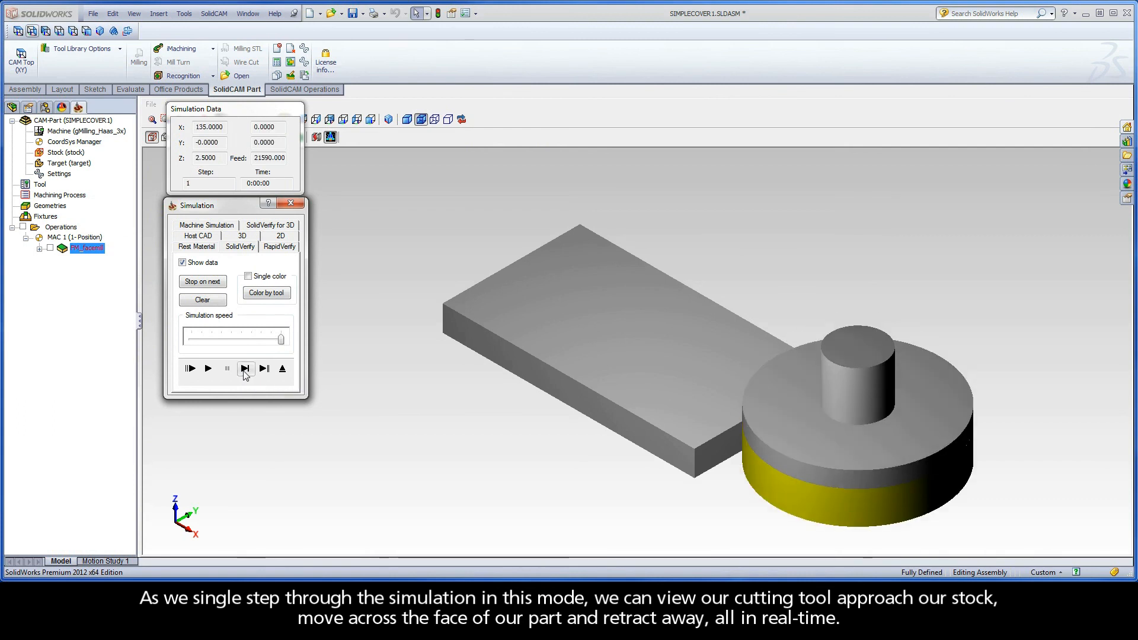
left_click(245, 370)
left_click(245, 369)
left_click(244, 369)
left_click(244, 369)
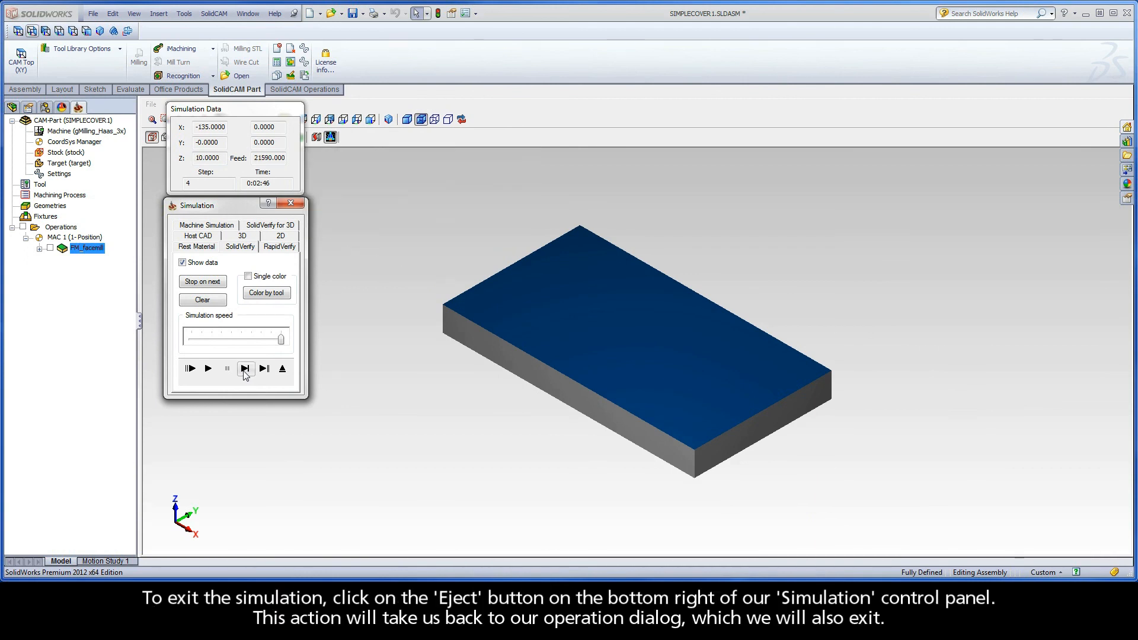
left_click(282, 369)
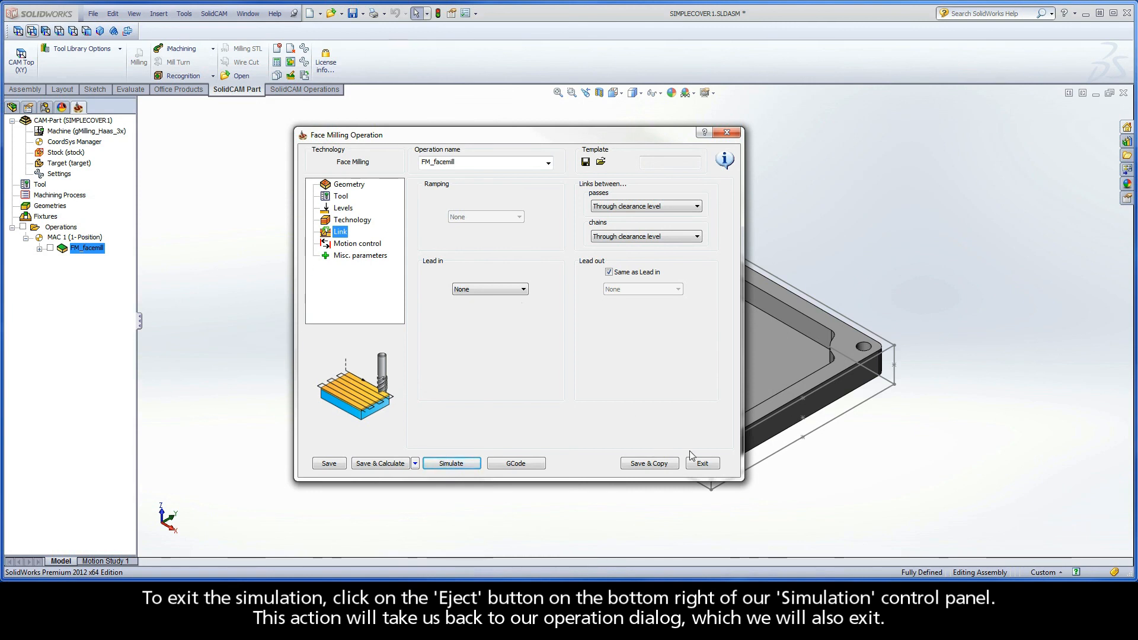
left_click(701, 463)
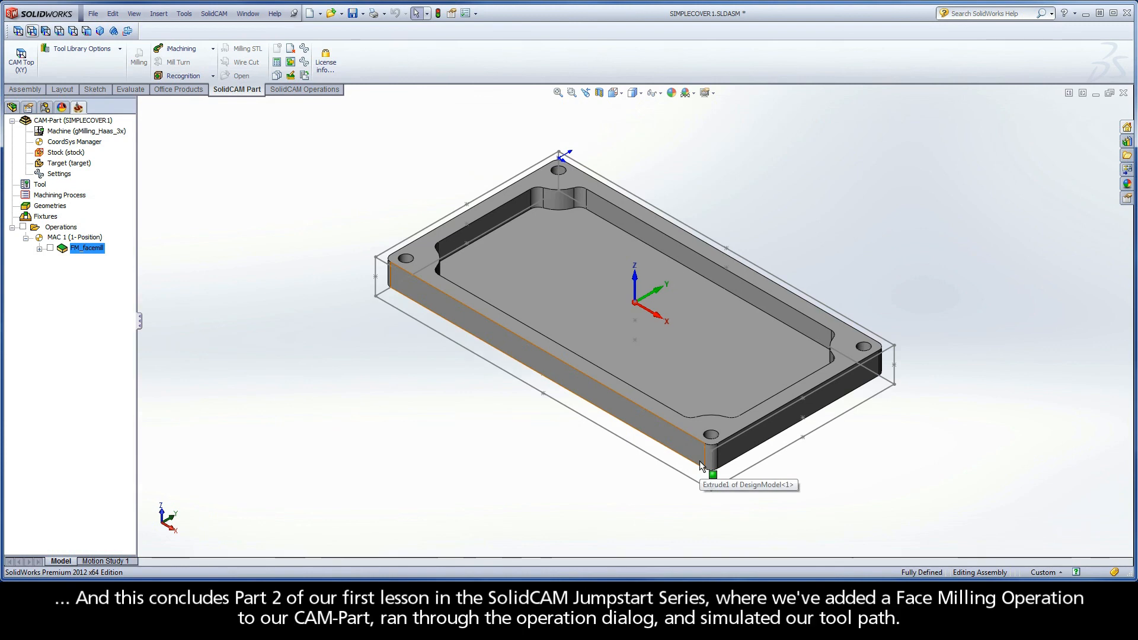